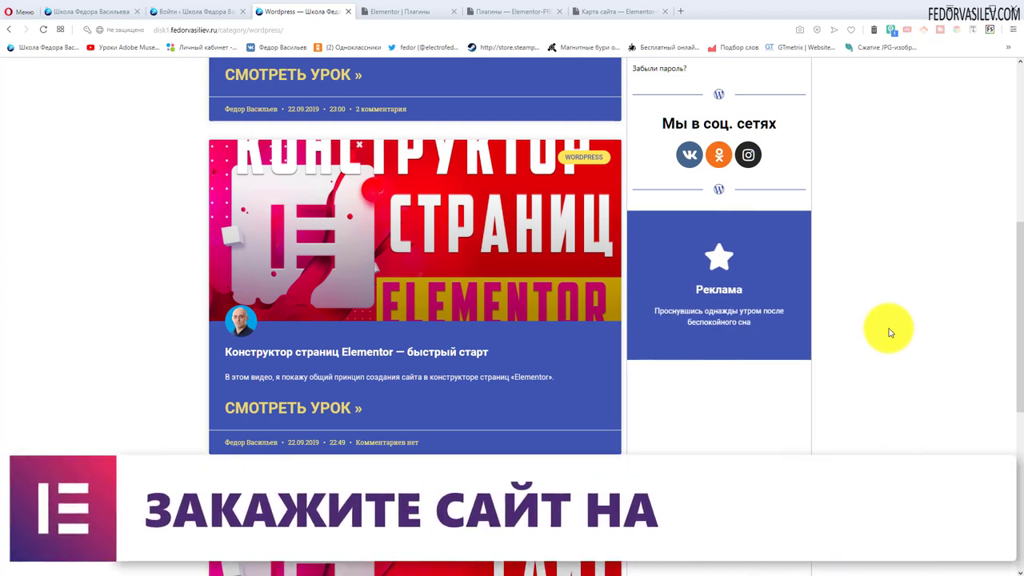
Switch to the Elementor editor, add a Flip Box widget to the second empty section and open its front side content settings.
{"action": "mouse_move", "coordinate": [738, 292]}
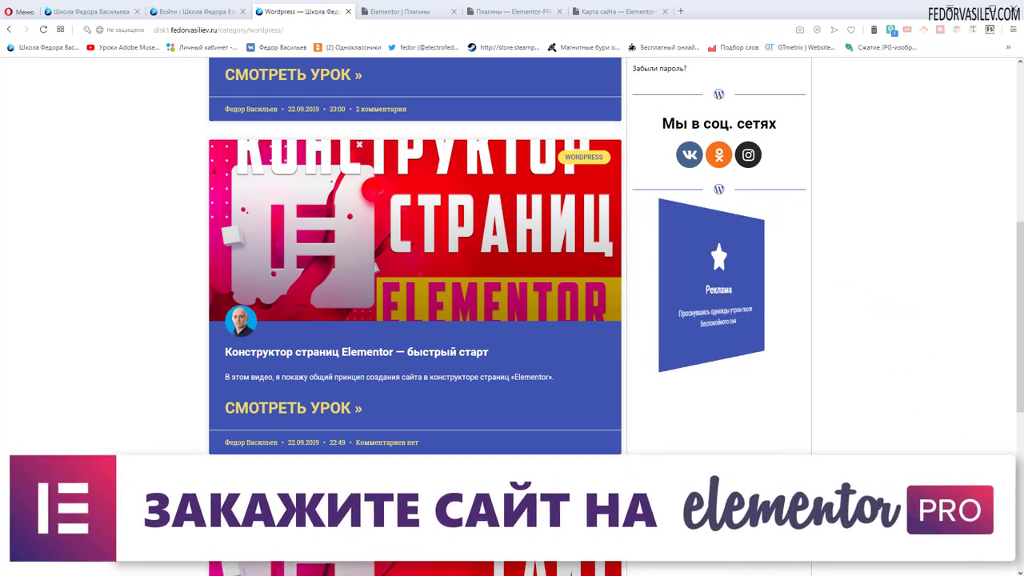
{"action": "key", "text": "ctrl+Tab"}
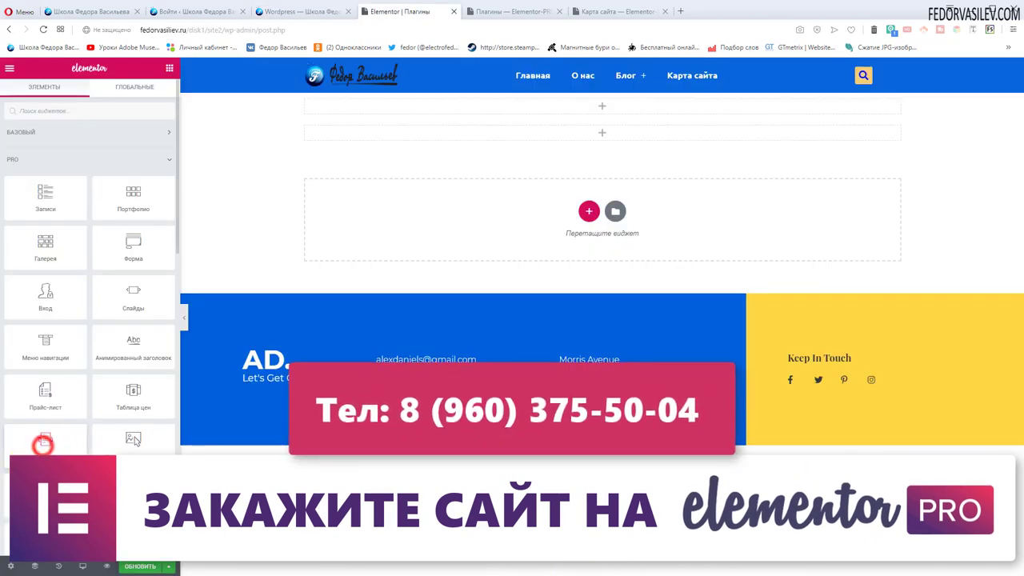
{"action": "left_click_drag", "start_coordinate": [44, 445], "coordinate": [533, 132]}
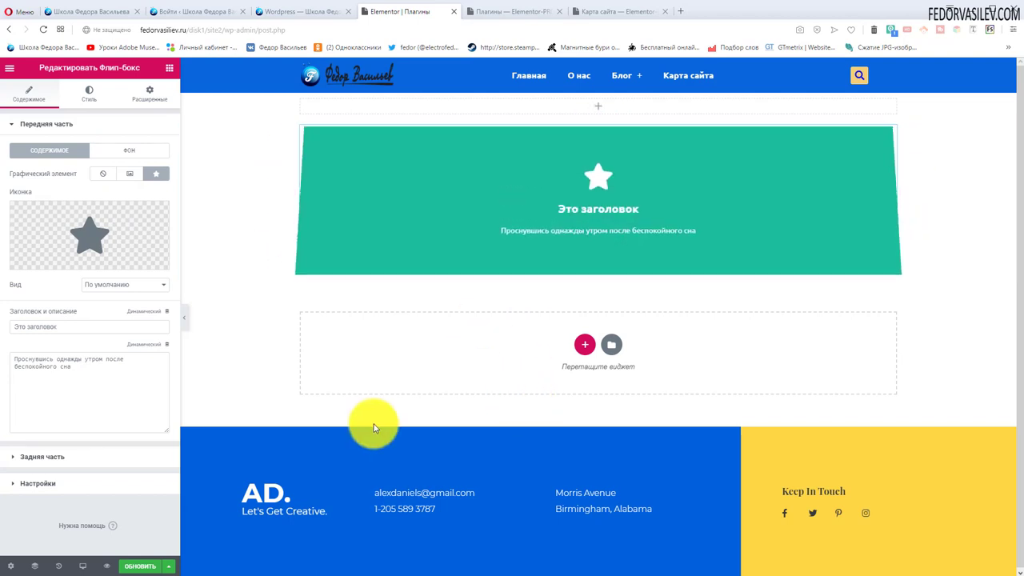
{"action": "left_click", "coordinate": [48, 126]}
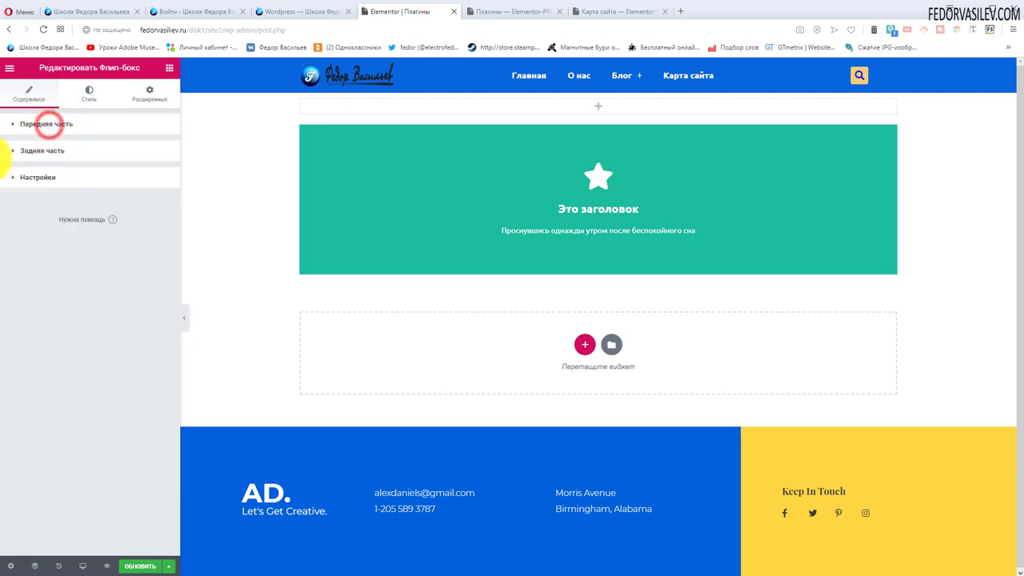
{"action": "left_click", "coordinate": [44, 128]}
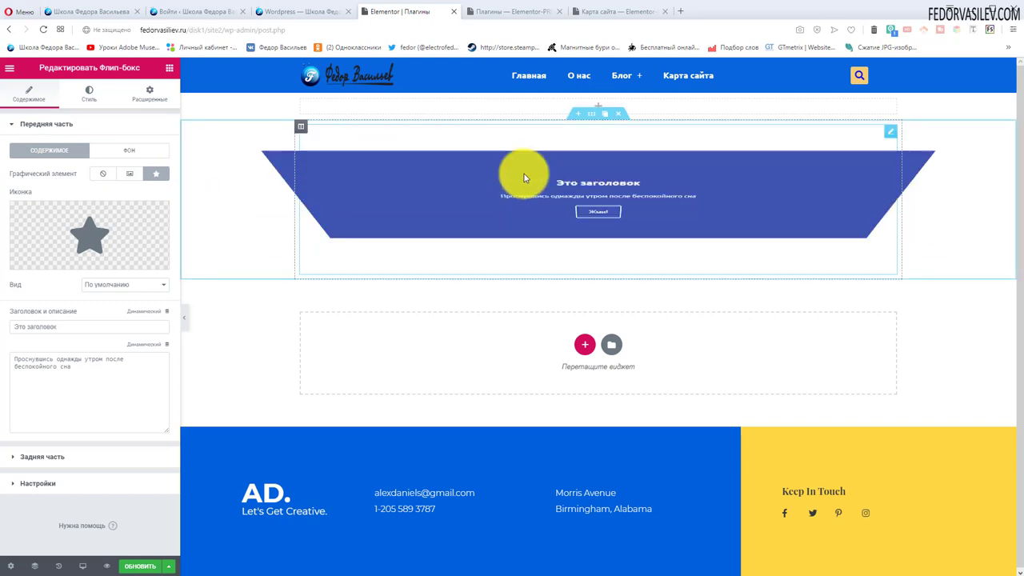
{"action": "mouse_move", "coordinate": [24, 227]}
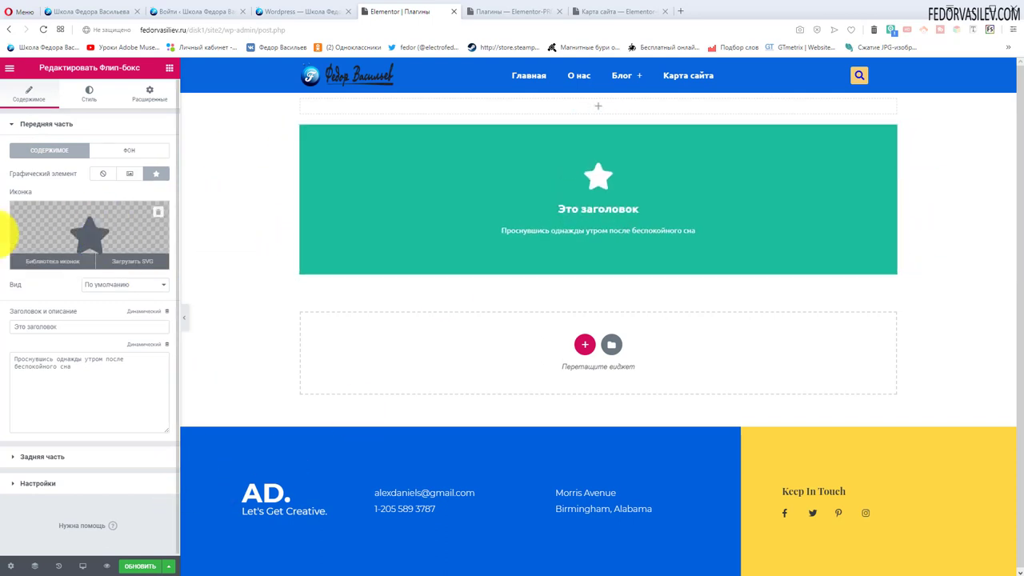
Try the front side's graphic element as none and as an image, using 404_1.png at size Large - 1024 x 1024.
{"action": "left_click", "coordinate": [101, 174]}
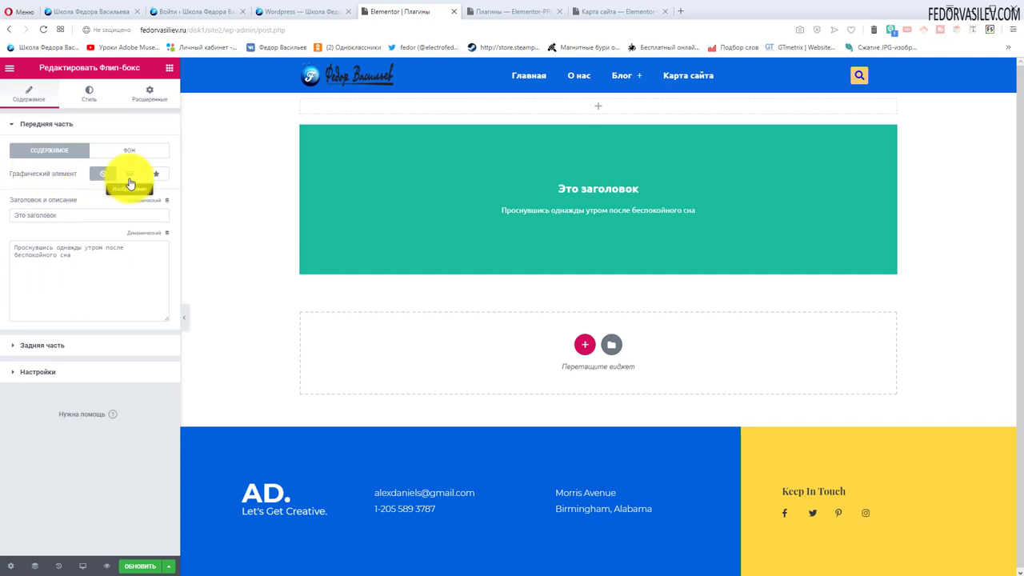
{"action": "left_click", "coordinate": [130, 173]}
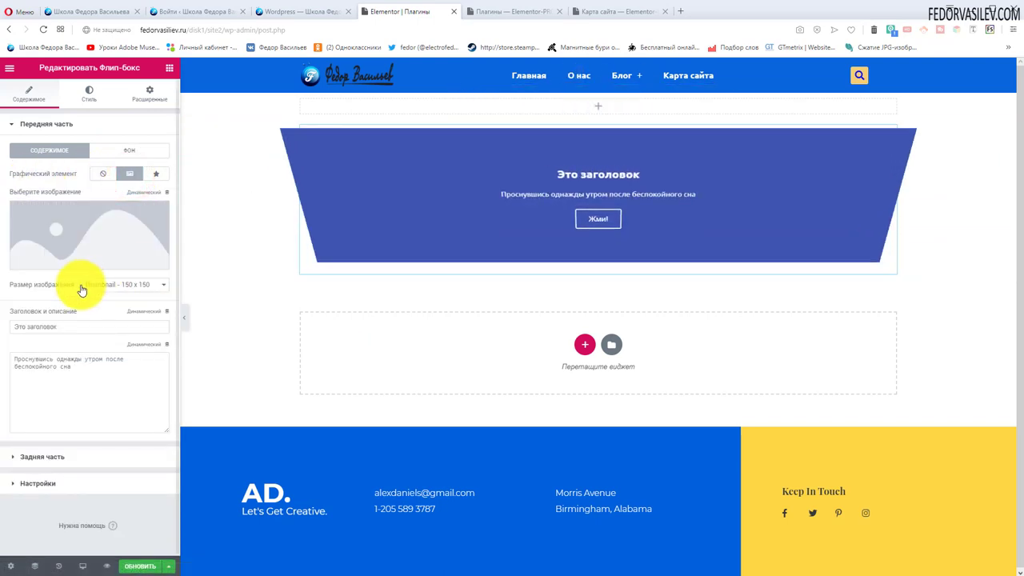
{"action": "left_click", "coordinate": [100, 238]}
{"action": "left_click", "coordinate": [144, 276]}
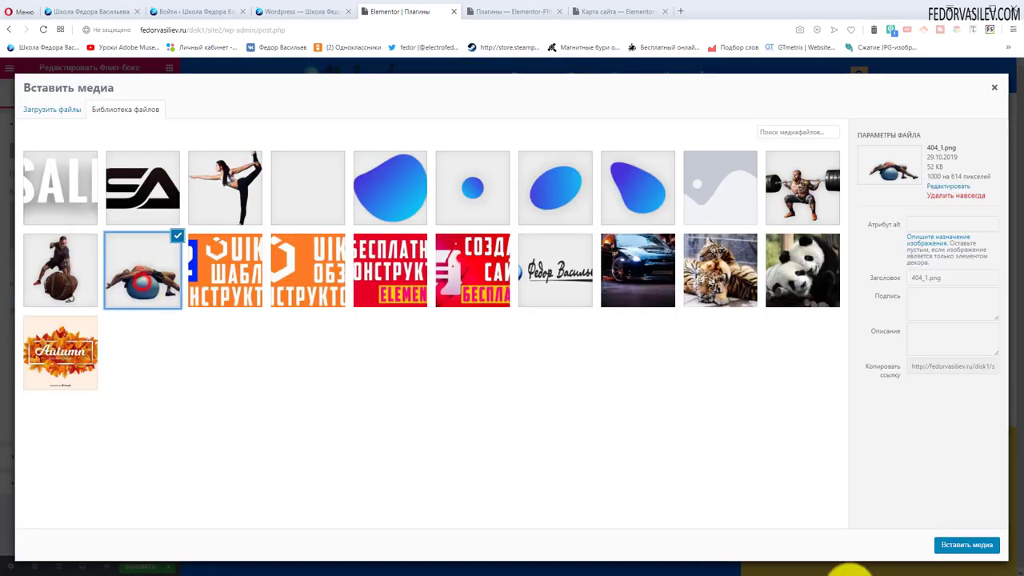
{"action": "left_click", "coordinate": [952, 550]}
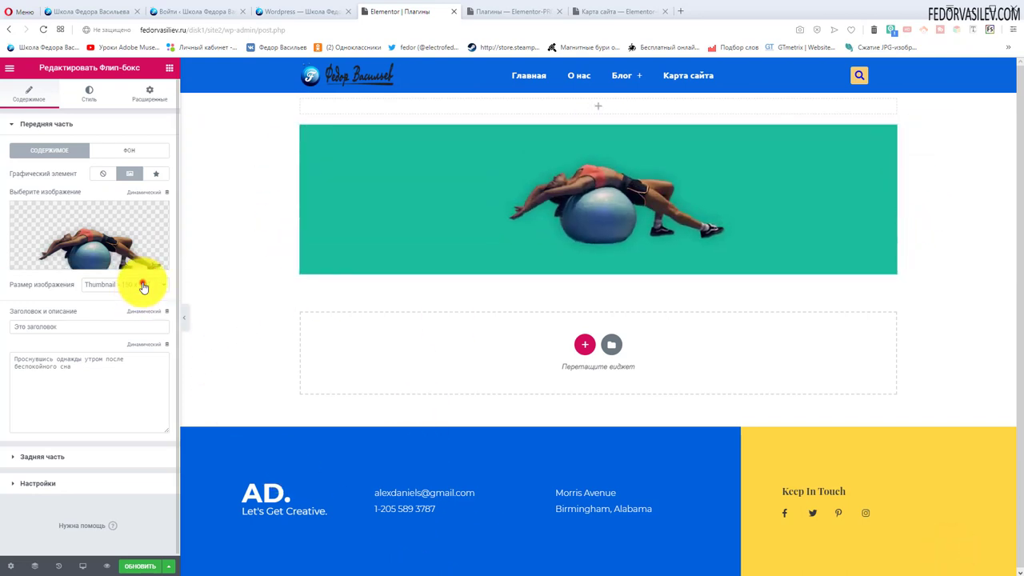
{"action": "left_click", "coordinate": [140, 321]}
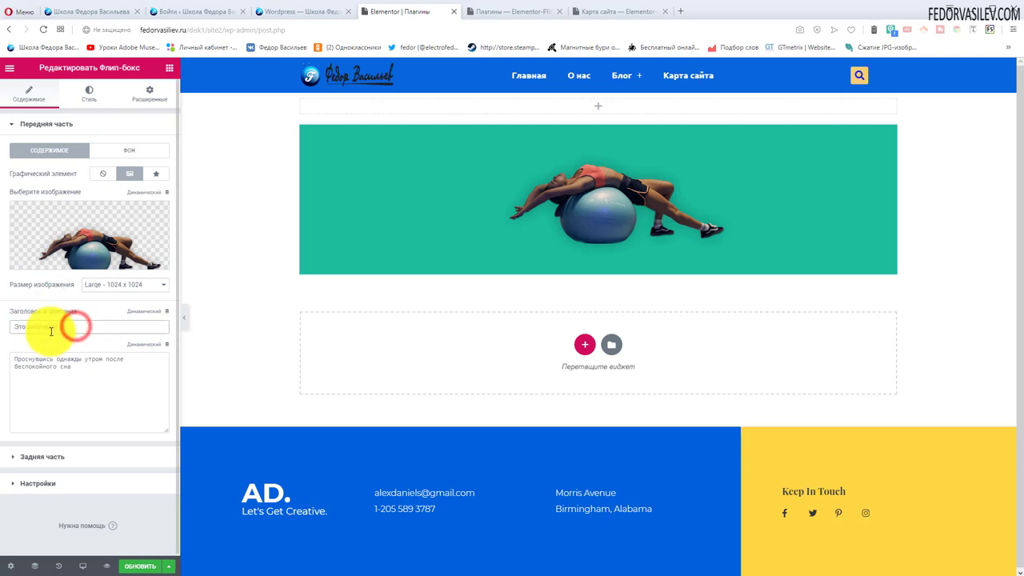
Set the front side's graphic element to an icon and insert the open teeth icon from the icon library.
{"action": "left_click", "coordinate": [156, 174]}
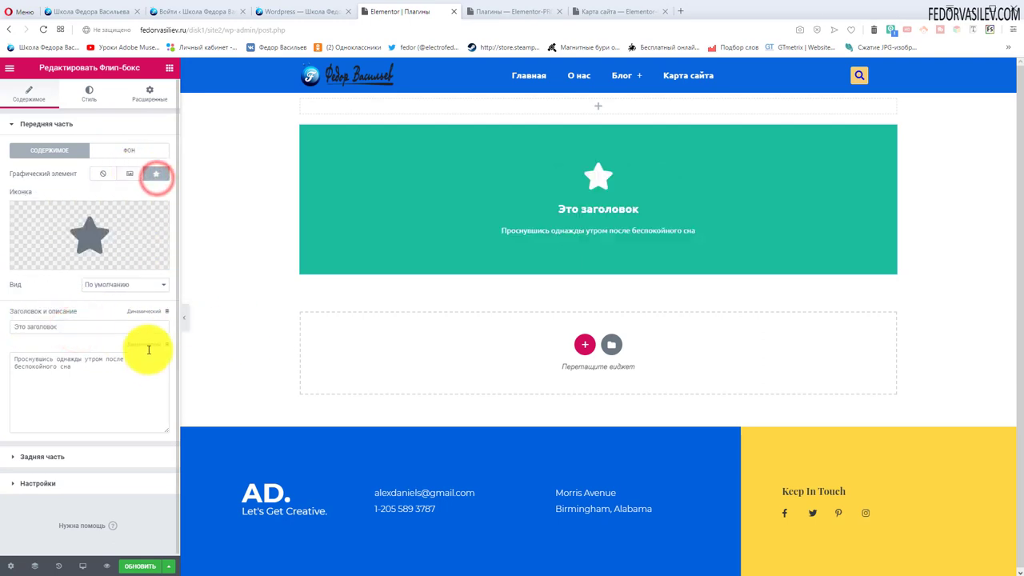
{"action": "mouse_move", "coordinate": [85, 235]}
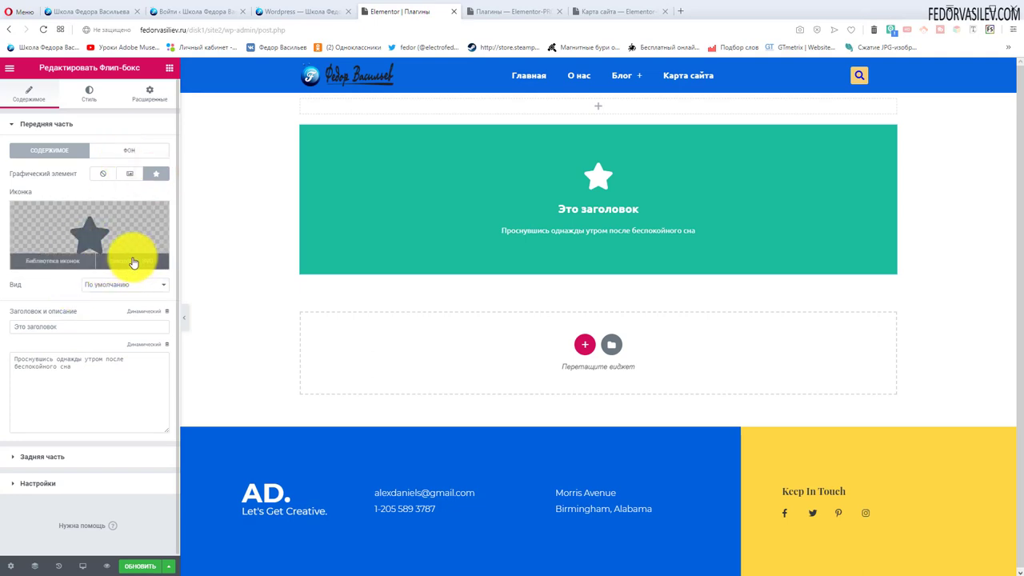
{"action": "left_click", "coordinate": [46, 260]}
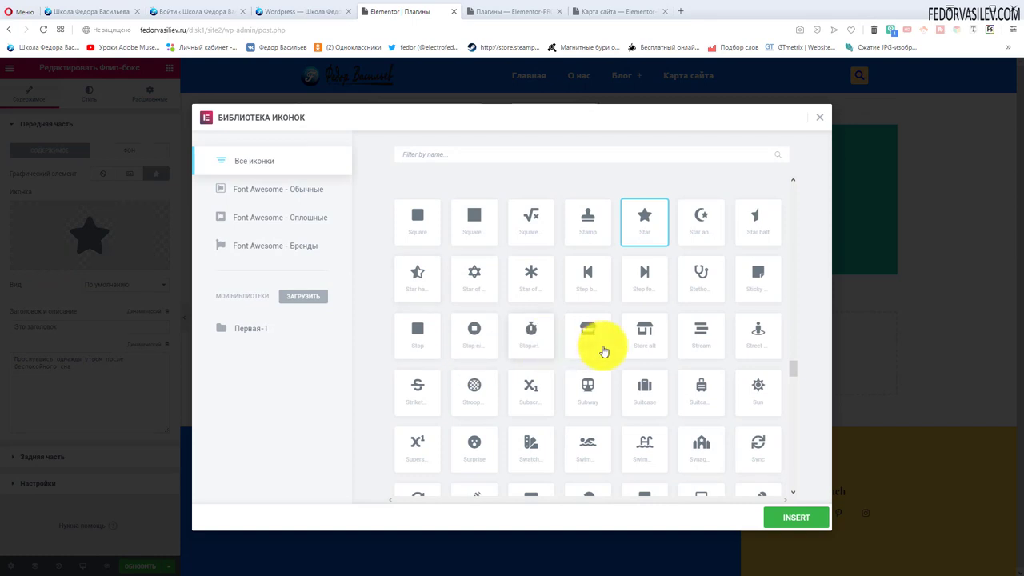
{"action": "scroll", "coordinate": [704, 344], "scroll_direction": "down", "scroll_amount": 2}
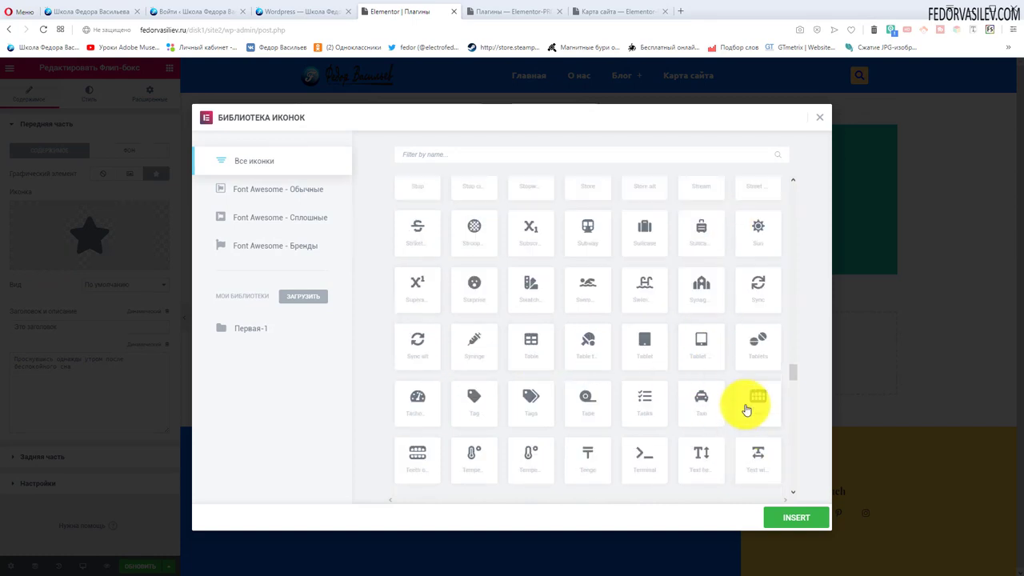
{"action": "left_click", "coordinate": [418, 455]}
{"action": "left_click", "coordinate": [794, 517]}
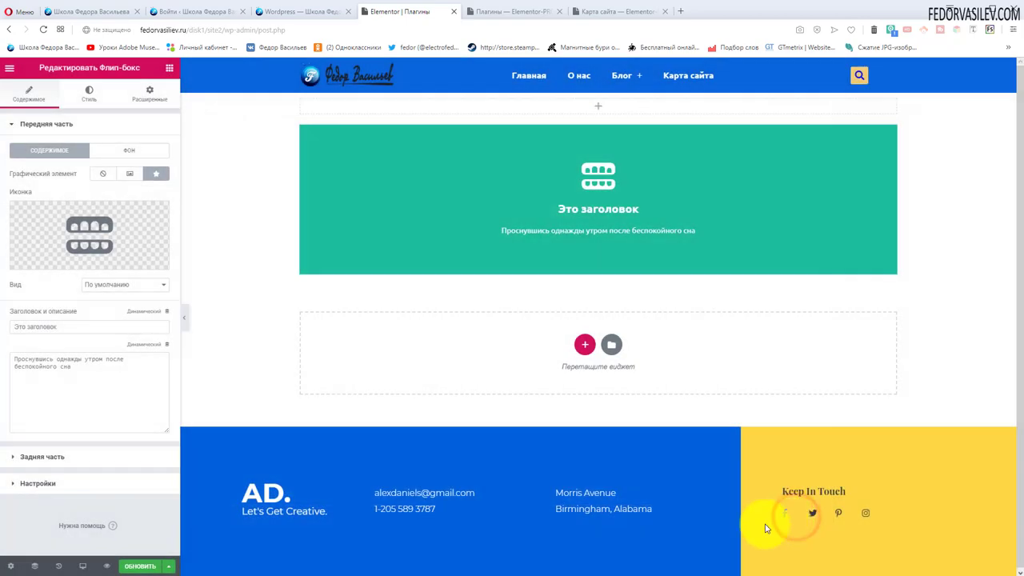
{"action": "triple_click", "coordinate": [91, 325]}
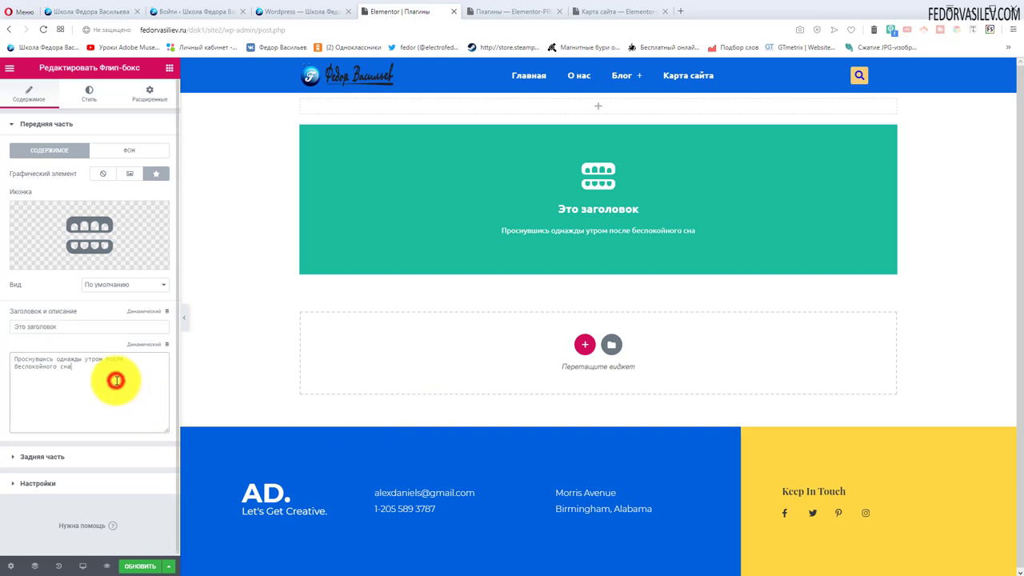
{"action": "left_click_drag", "start_coordinate": [116, 381], "coordinate": [2, 366]}
{"action": "left_click", "coordinate": [55, 368]}
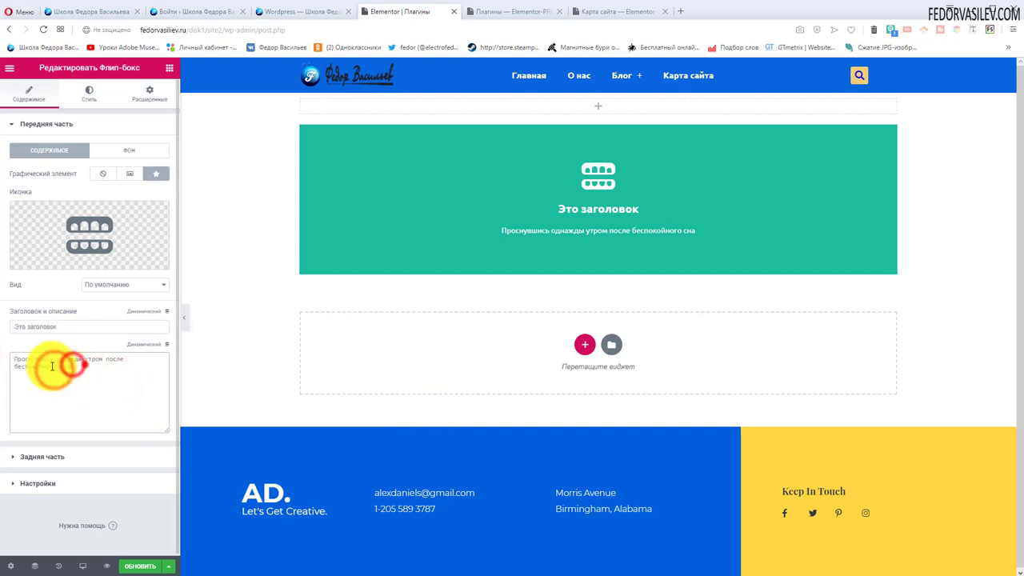
Give the front side a classic background in the preset orange colour.
{"action": "left_click", "coordinate": [115, 153]}
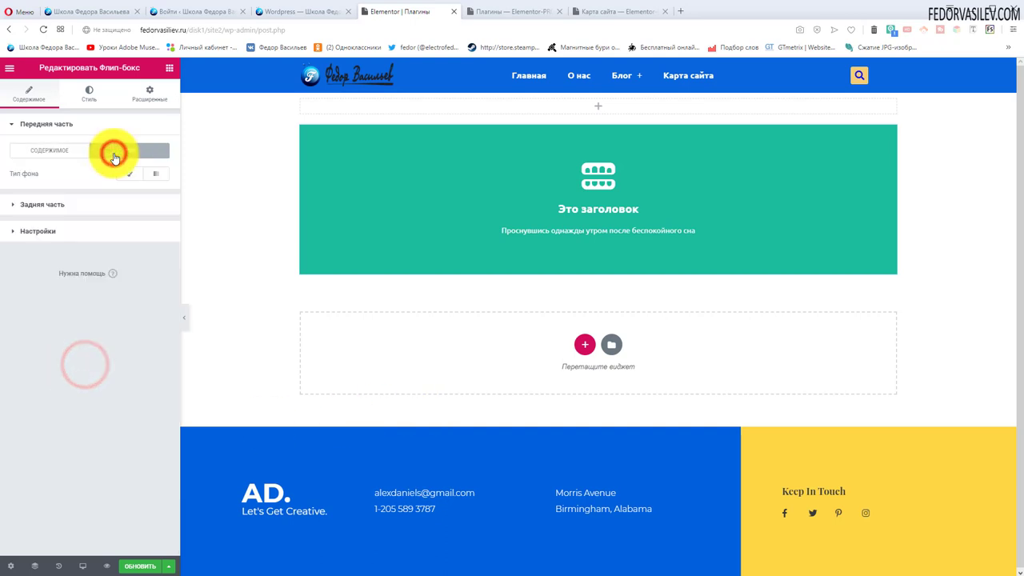
{"action": "left_click", "coordinate": [129, 175]}
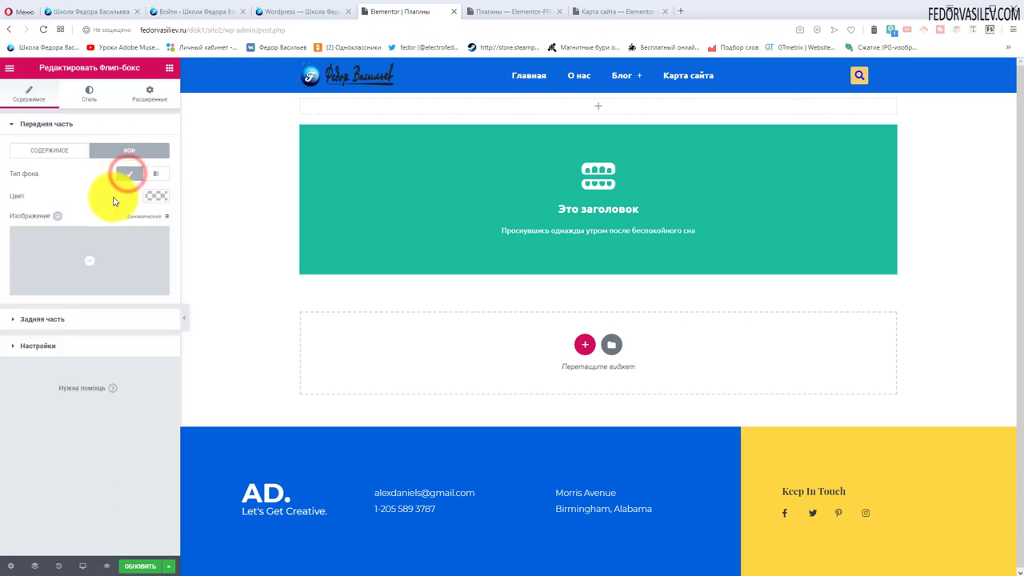
{"action": "left_click", "coordinate": [156, 197]}
{"action": "left_click", "coordinate": [90, 323]}
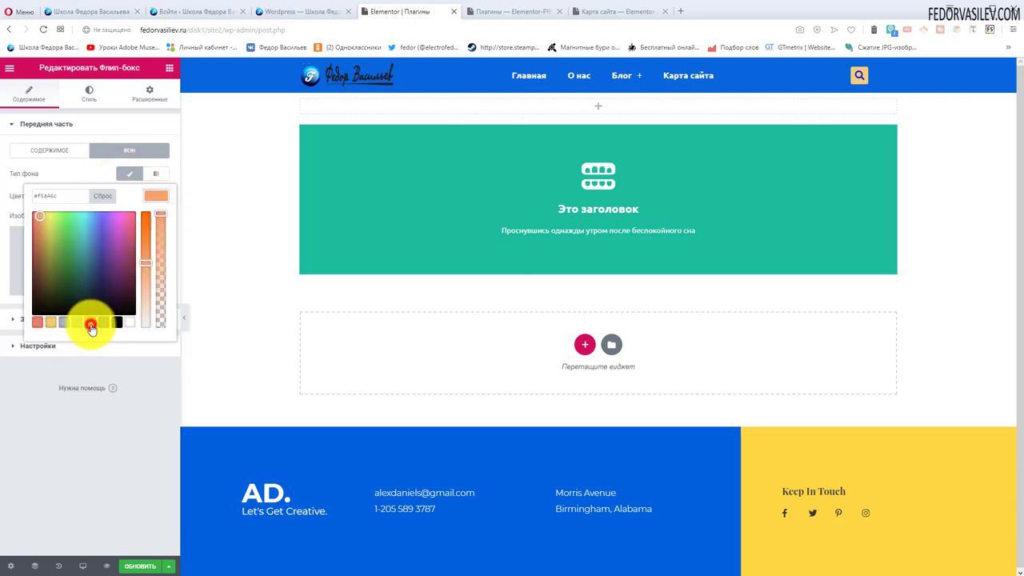
{"action": "left_click", "coordinate": [81, 175]}
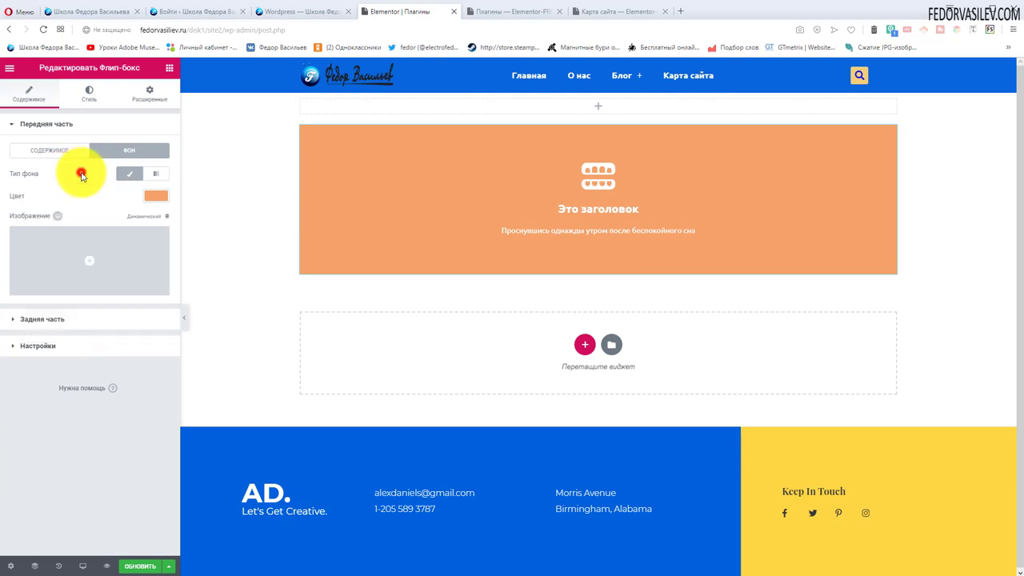
Try cars_vehicle.jpg from the media library as the front side's background image.
{"action": "mouse_move", "coordinate": [87, 252]}
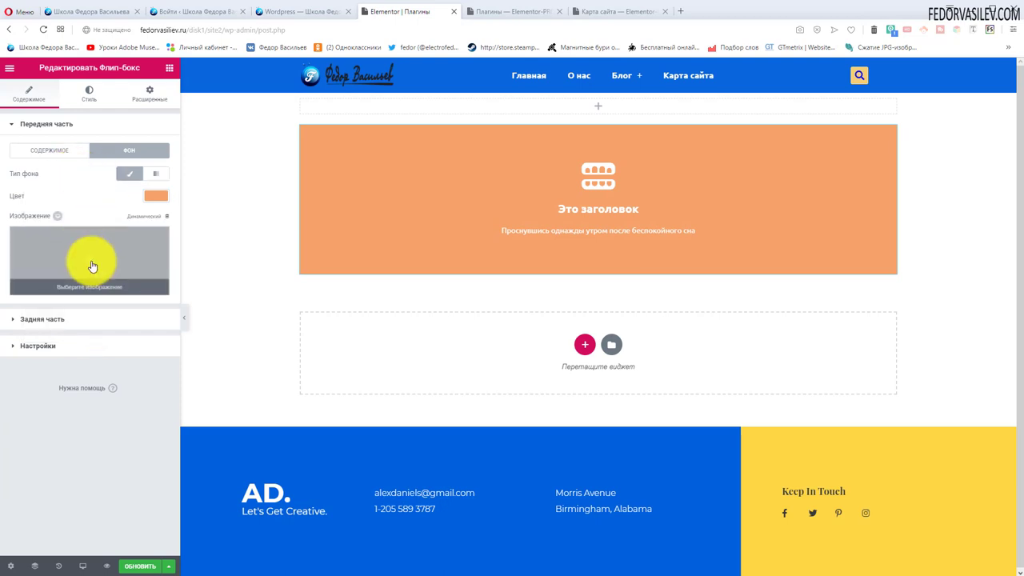
{"action": "left_click", "coordinate": [92, 266]}
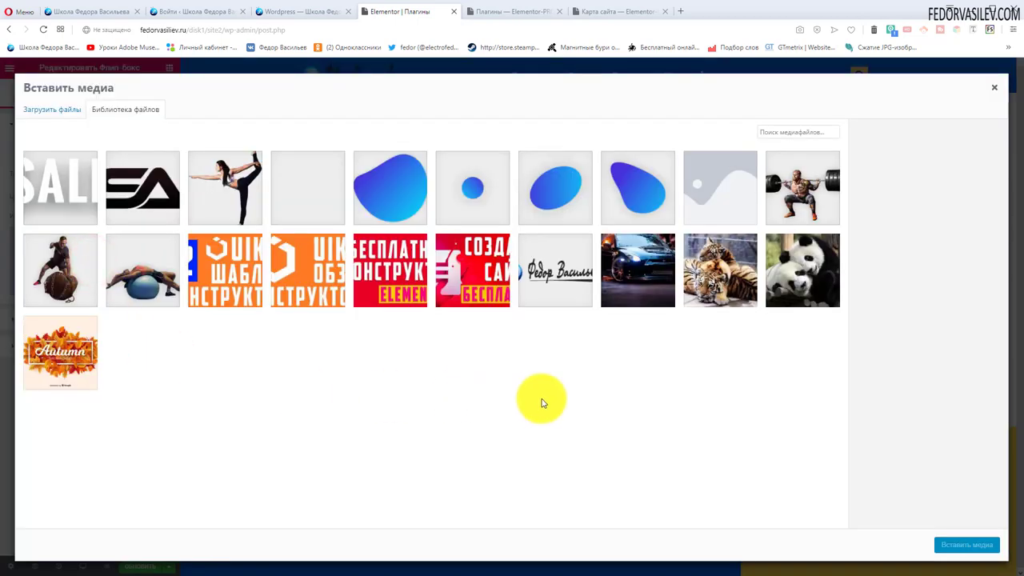
{"action": "left_click", "coordinate": [636, 271]}
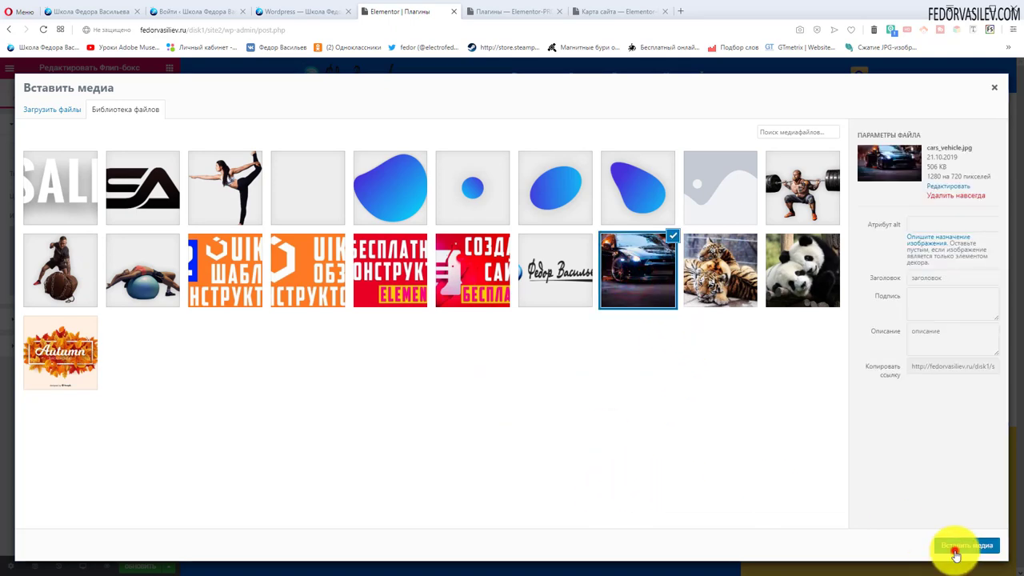
{"action": "left_click", "coordinate": [955, 553]}
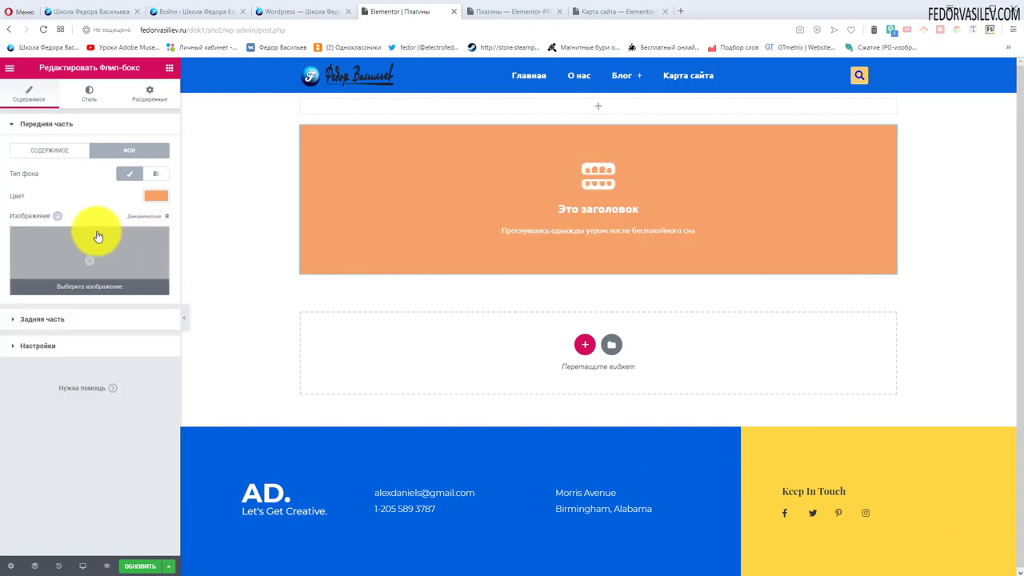
Try a linear gradient on the front background with grey and muted green as second colours, and return to the classic background.
{"action": "left_click", "coordinate": [155, 174]}
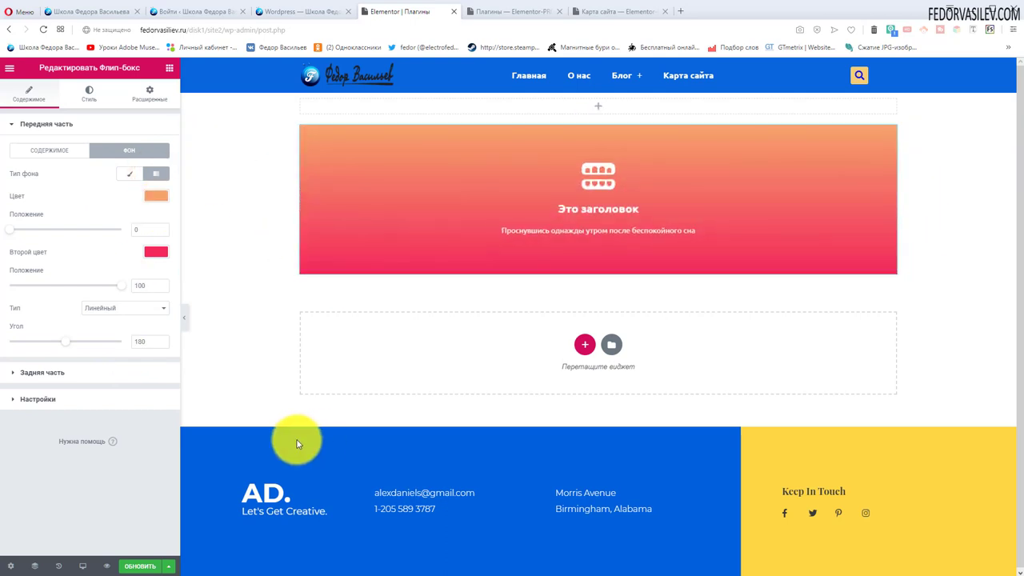
{"action": "left_click", "coordinate": [165, 254]}
{"action": "left_click", "coordinate": [101, 379]}
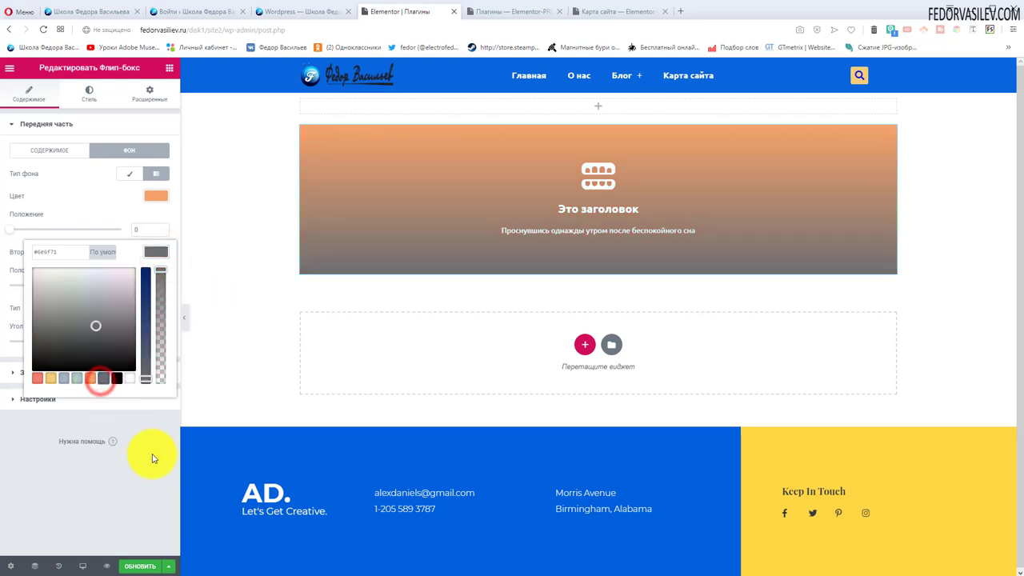
{"action": "left_click", "coordinate": [77, 380]}
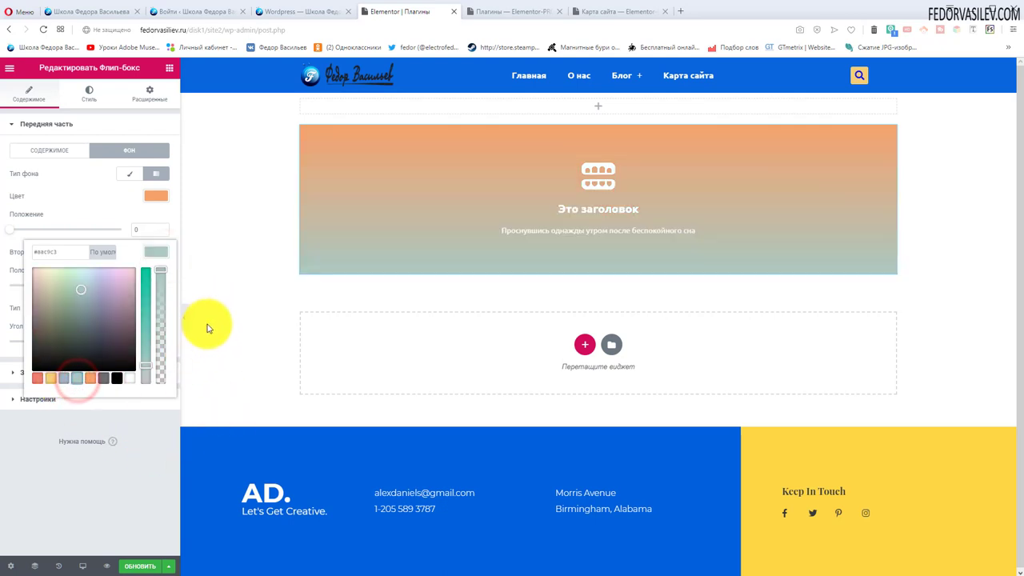
{"action": "left_click", "coordinate": [124, 177]}
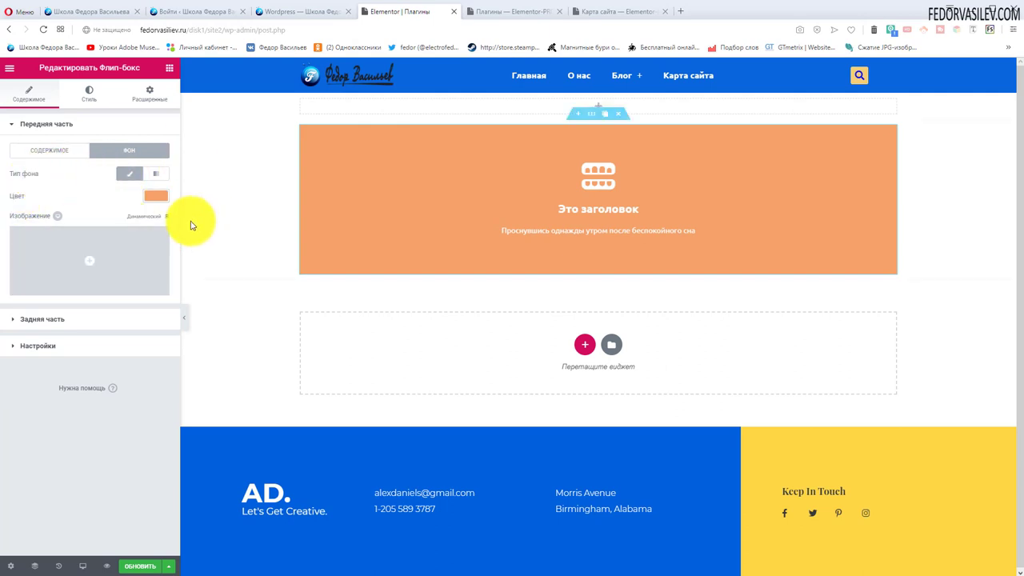
Open the back side's content settings and examine its title, description, button text and link options, including new window and nofollow.
{"action": "left_click", "coordinate": [58, 124]}
{"action": "left_click", "coordinate": [59, 157]}
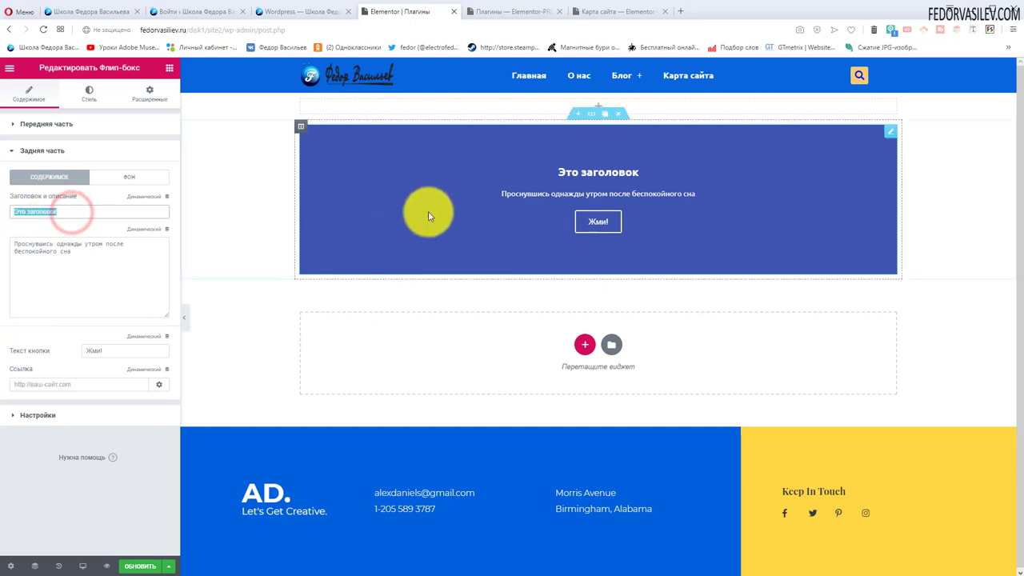
{"action": "triple_click", "coordinate": [92, 272]}
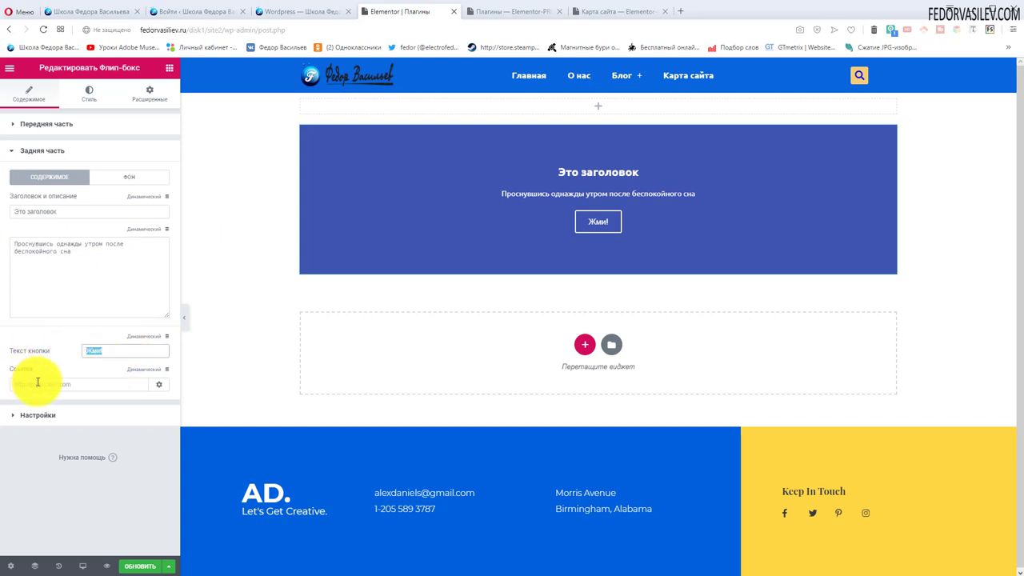
{"action": "left_click", "coordinate": [105, 382]}
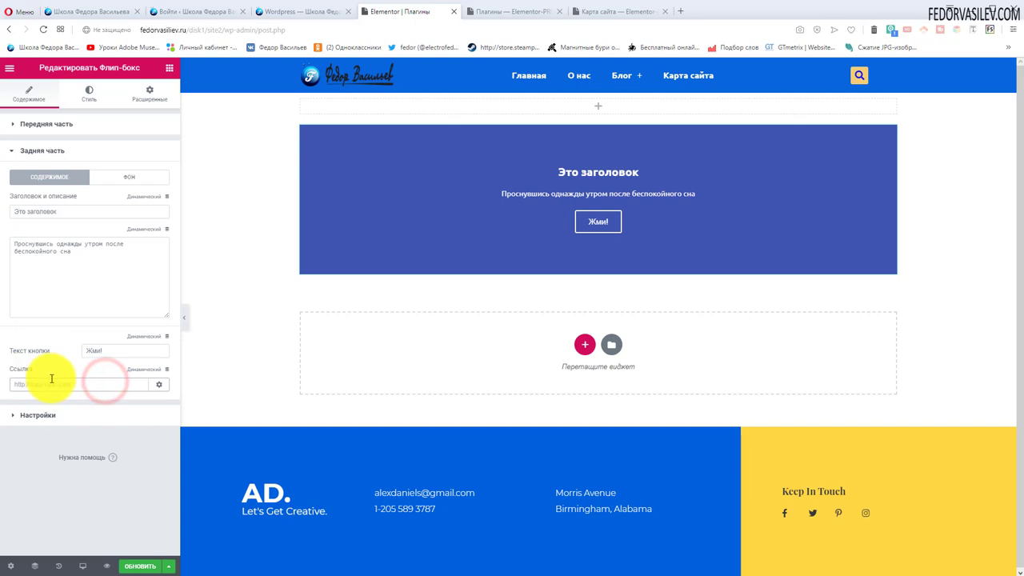
{"action": "left_click", "coordinate": [163, 388]}
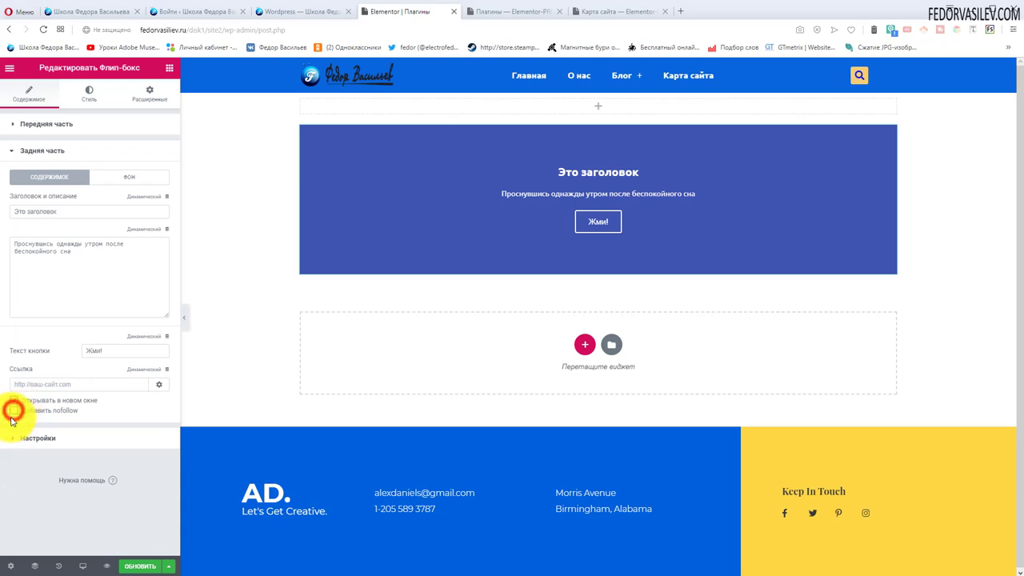
{"action": "double_click", "coordinate": [60, 411]}
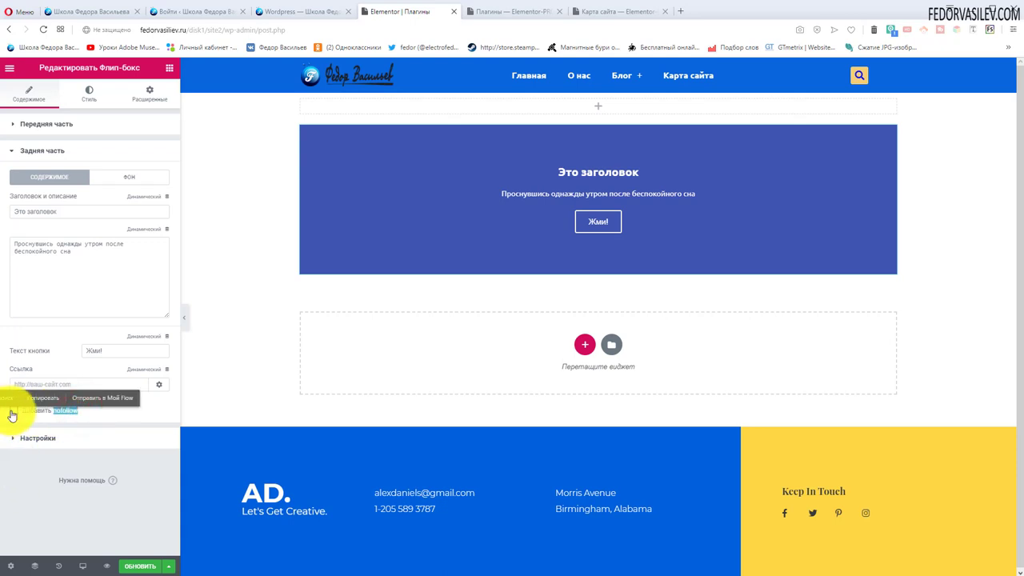
Set the back side's link to open in a new window.
{"action": "left_click", "coordinate": [14, 400]}
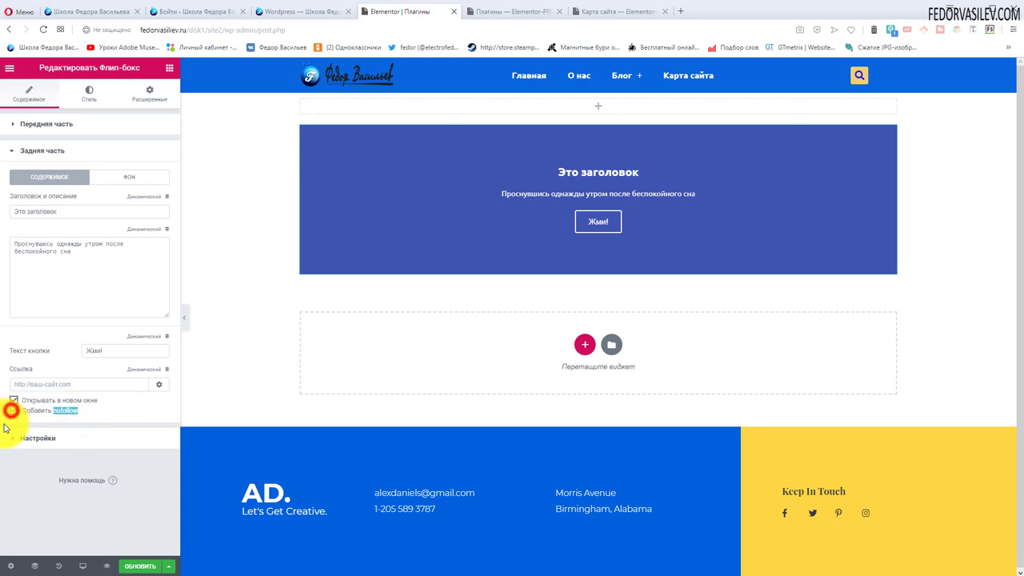
{"action": "left_click", "coordinate": [85, 411]}
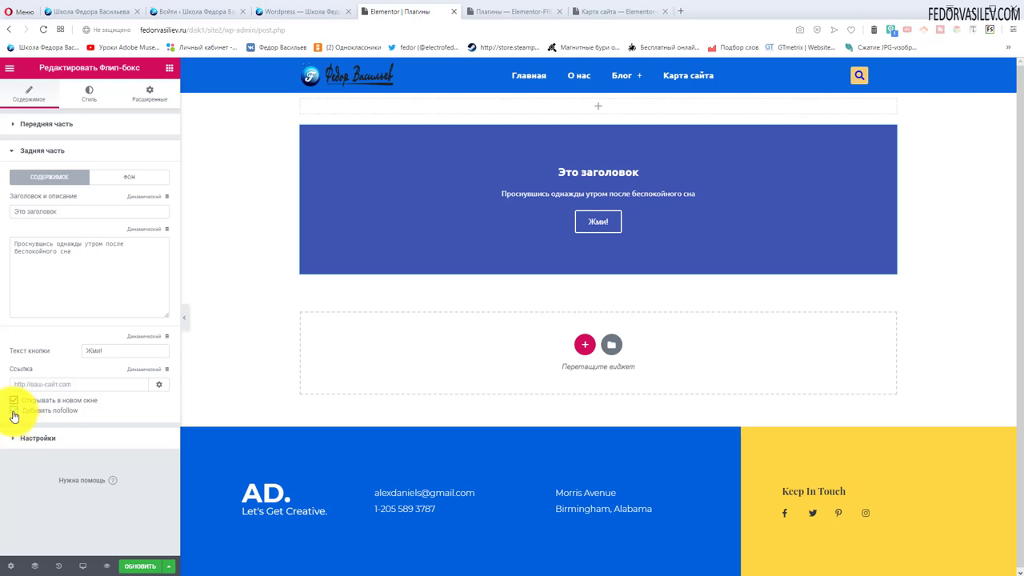
Try the classic background type for the back side, clear it and return to the back side's content settings.
{"action": "left_click", "coordinate": [128, 180]}
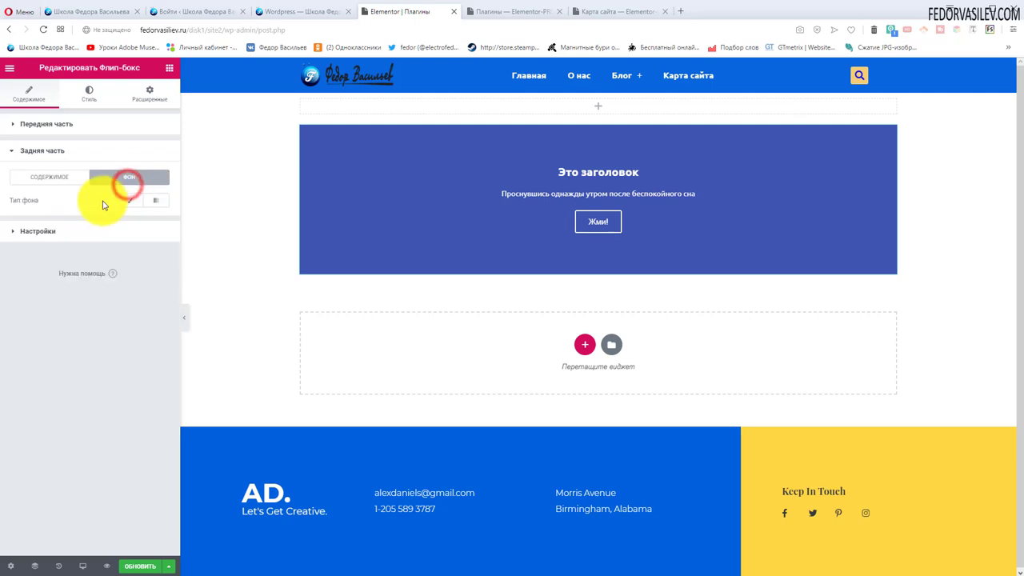
{"action": "left_click", "coordinate": [129, 200]}
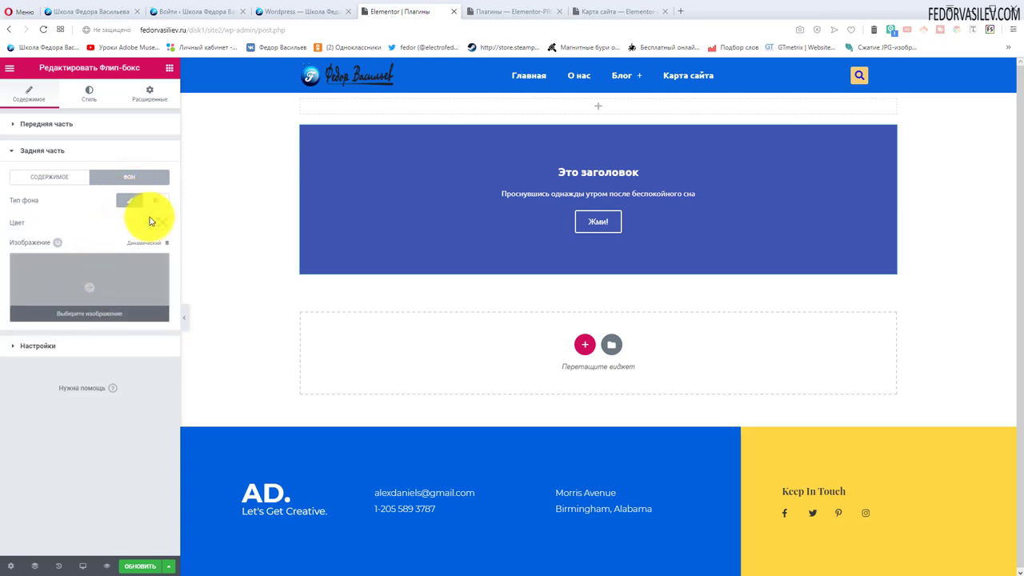
{"action": "left_click", "coordinate": [130, 200]}
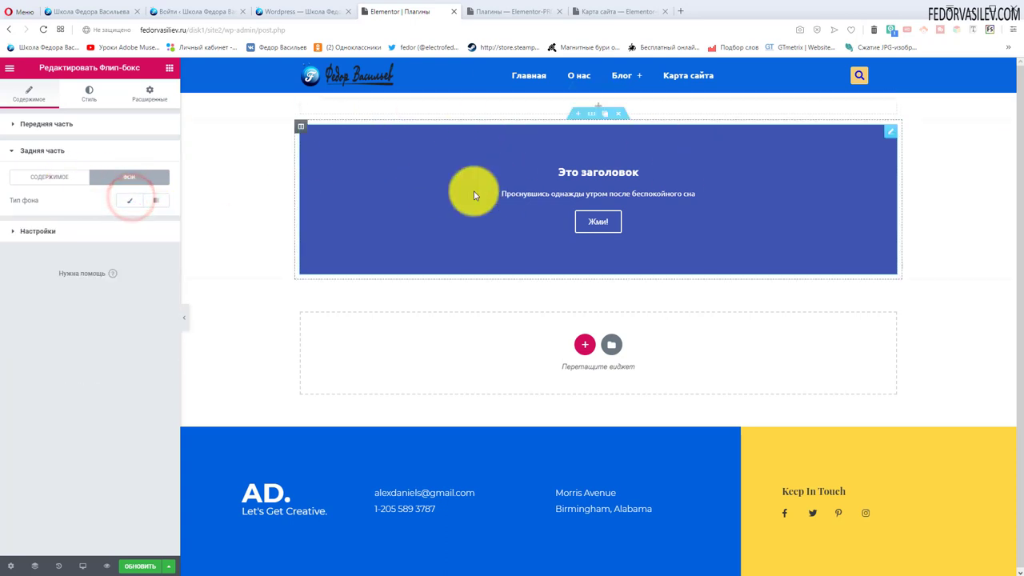
{"action": "left_click", "coordinate": [32, 175]}
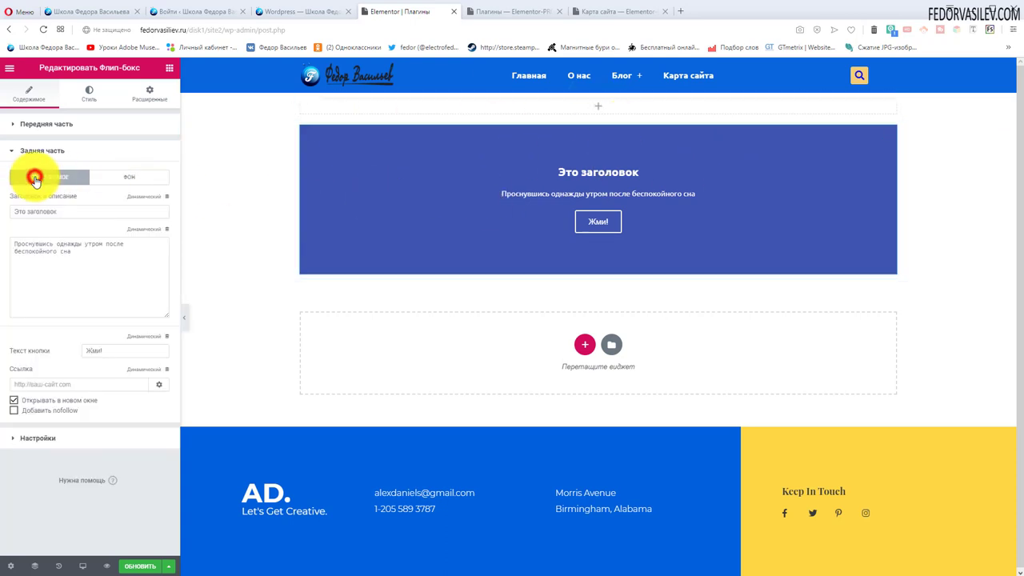
Set the flip box's height to 276 px and its corner rounding to 80 px in the general settings.
{"action": "left_click", "coordinate": [75, 442]}
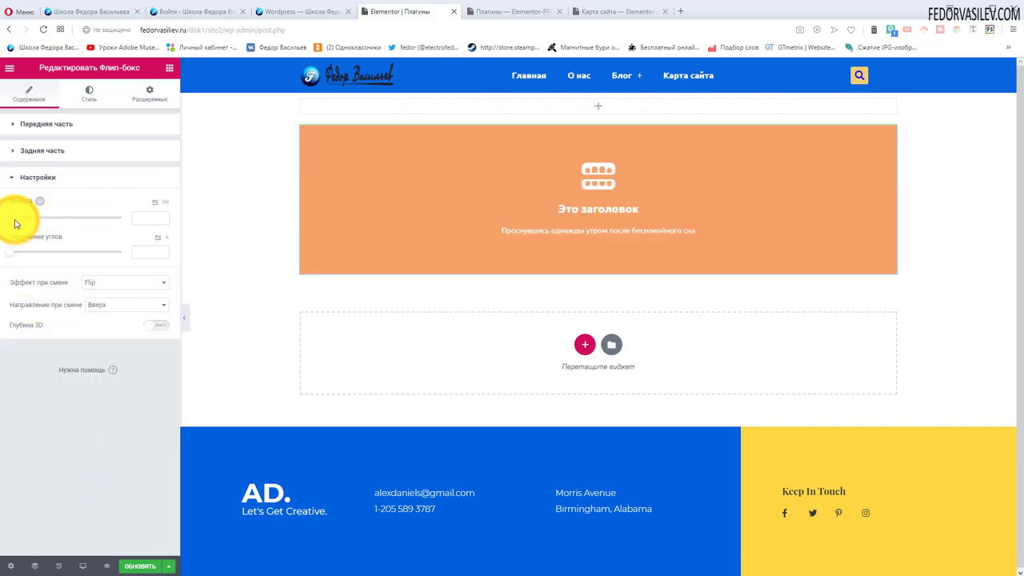
{"action": "mouse_move", "coordinate": [27, 220]}
{"action": "left_mouse_down"}
{"action": "mouse_move", "coordinate": [67, 222]}
{"action": "mouse_move", "coordinate": [30, 220]}
{"action": "left_mouse_up"}
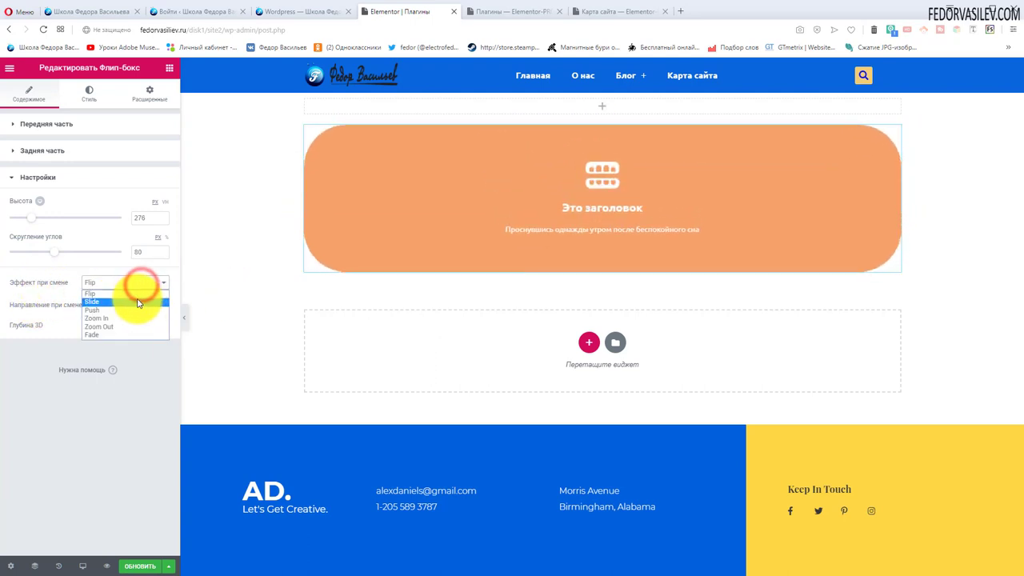
Try the Slide, Push, Zoom In and Fade transition effects on the flip box and return to Flip.
{"action": "left_click", "coordinate": [142, 302]}
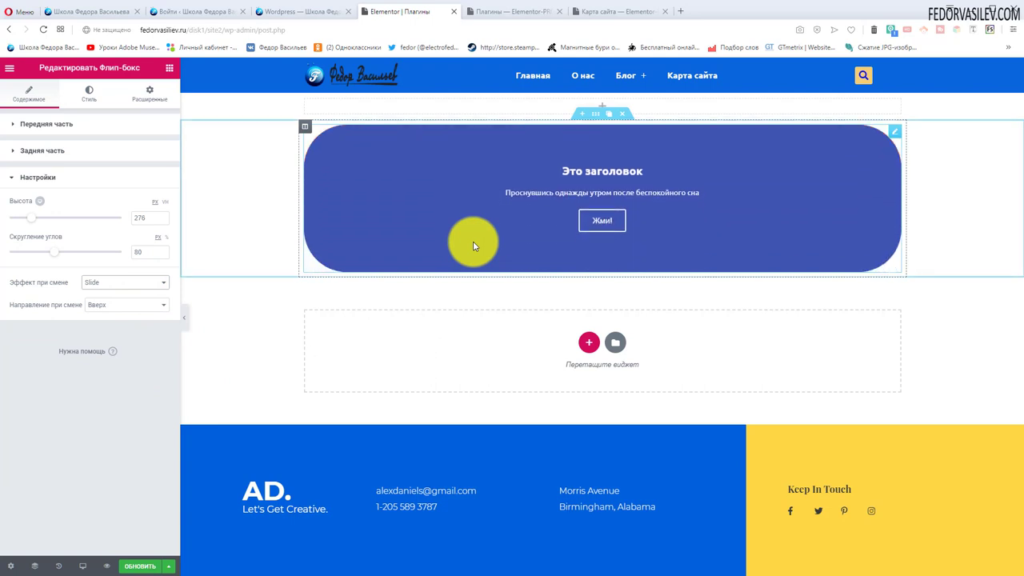
{"action": "left_click", "coordinate": [142, 285]}
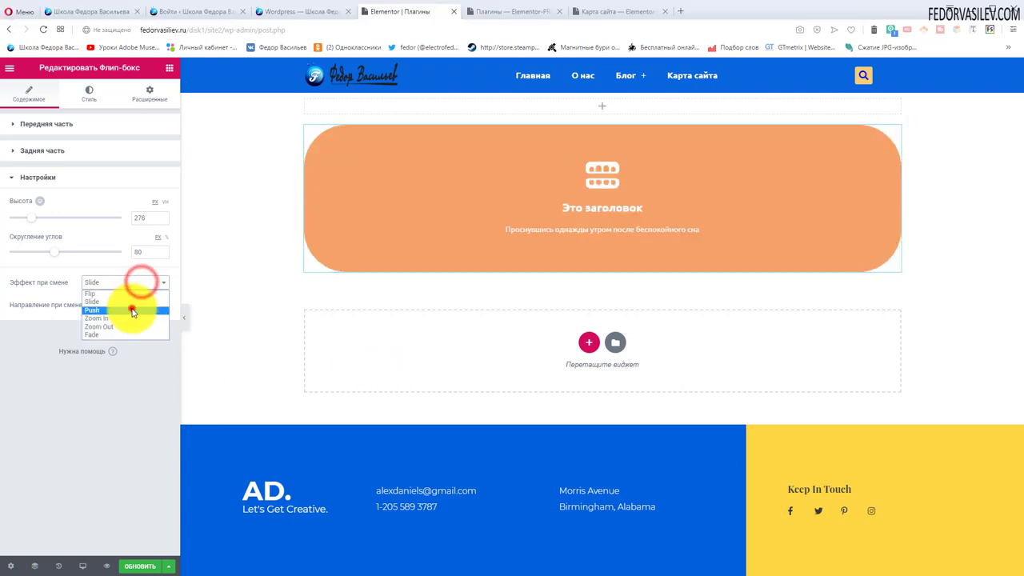
{"action": "left_click", "coordinate": [132, 310]}
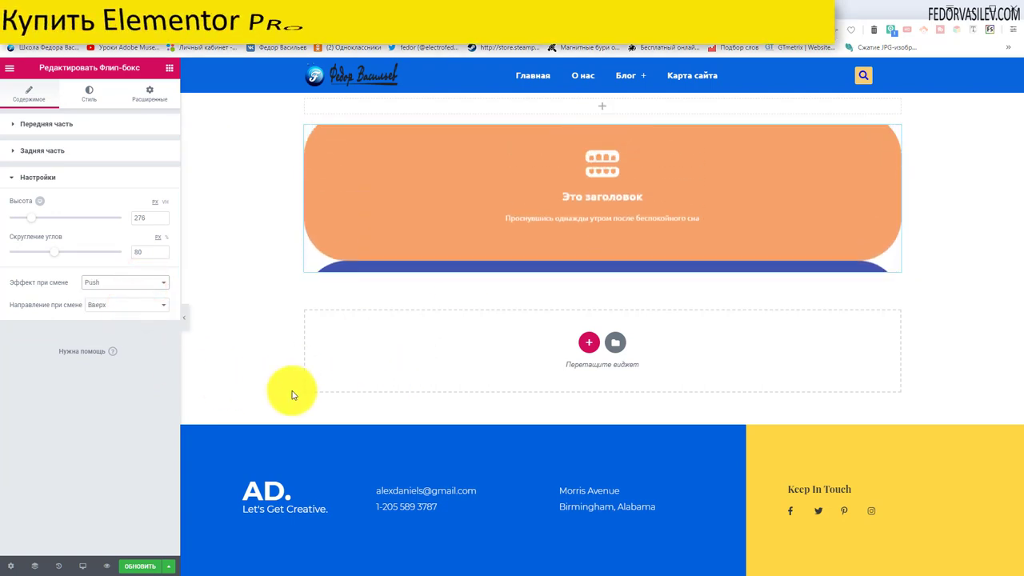
{"action": "left_click", "coordinate": [104, 282]}
{"action": "left_click", "coordinate": [98, 320]}
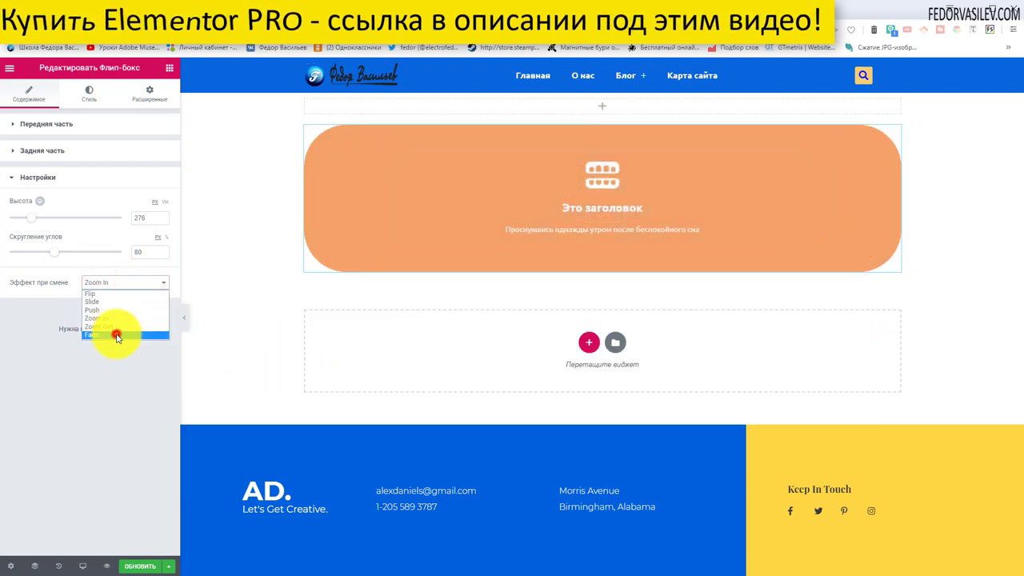
{"action": "left_click", "coordinate": [116, 336]}
{"action": "left_click", "coordinate": [103, 284]}
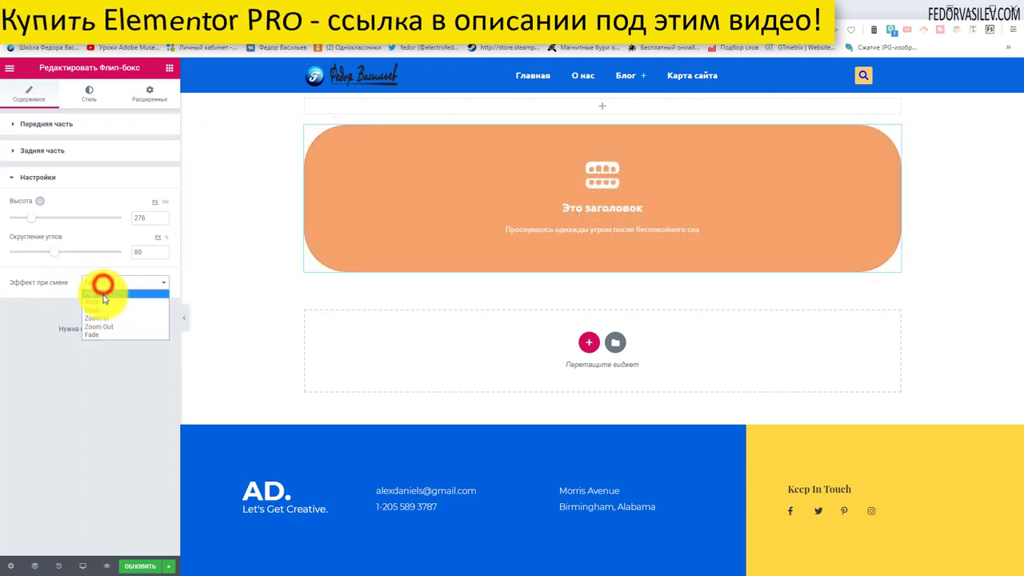
{"action": "left_click", "coordinate": [103, 294]}
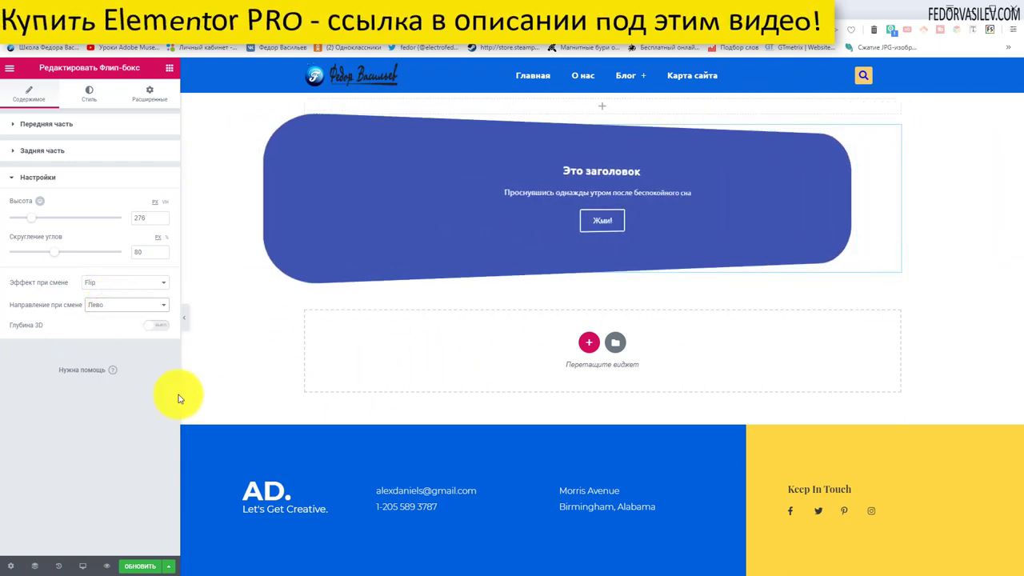
Set the flip direction to right (Право) and try the 3D depth option.
{"action": "left_click", "coordinate": [117, 326]}
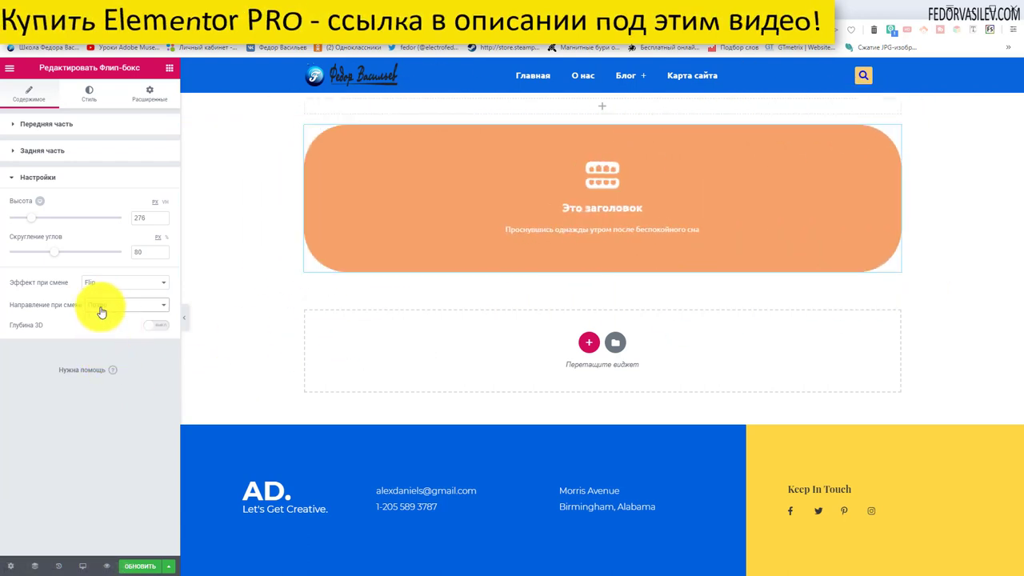
{"action": "left_click", "coordinate": [101, 306]}
{"action": "left_click", "coordinate": [100, 309]}
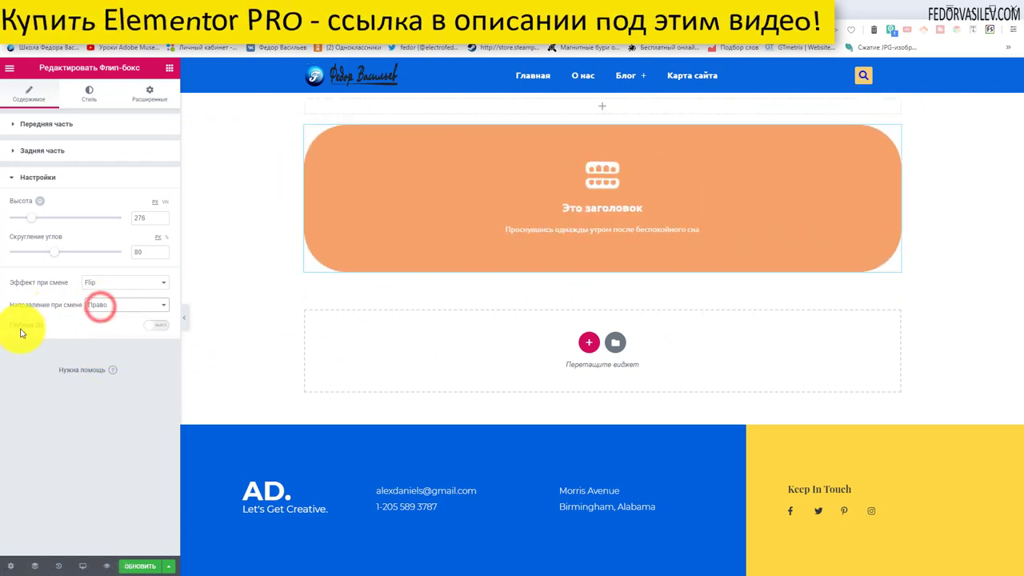
{"action": "left_click", "coordinate": [160, 325]}
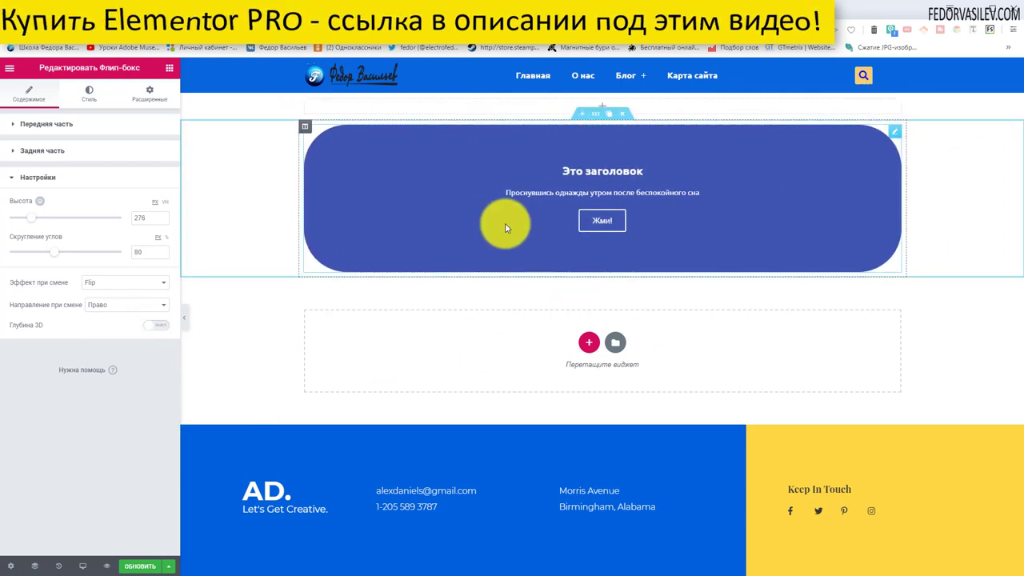
{"action": "left_click", "coordinate": [160, 325]}
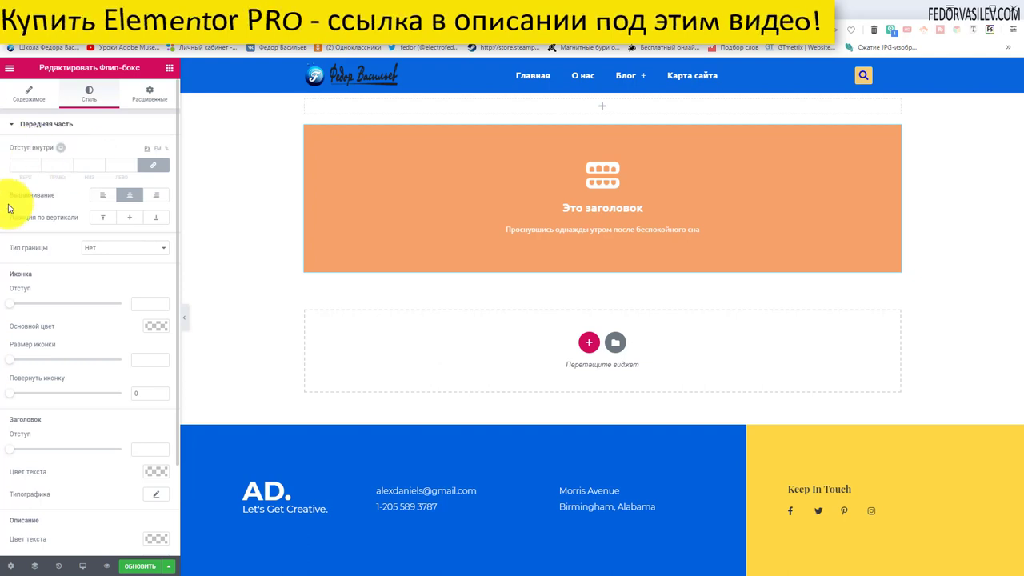
Try left and bottom alignment for the front side's content, set it to centre and middle, and keep the border type at none (Нет).
{"action": "left_click", "coordinate": [102, 198]}
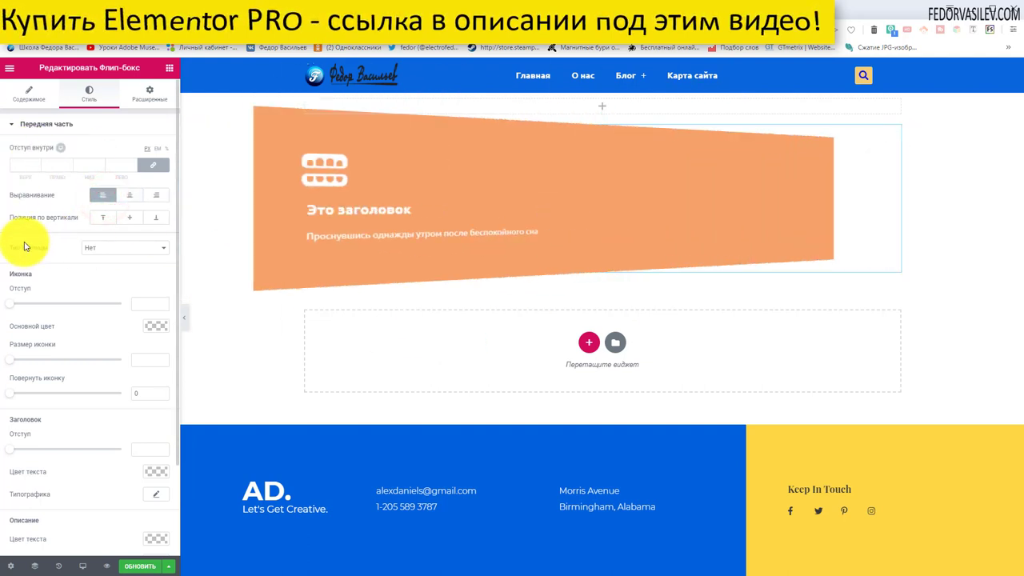
{"action": "left_click", "coordinate": [128, 197]}
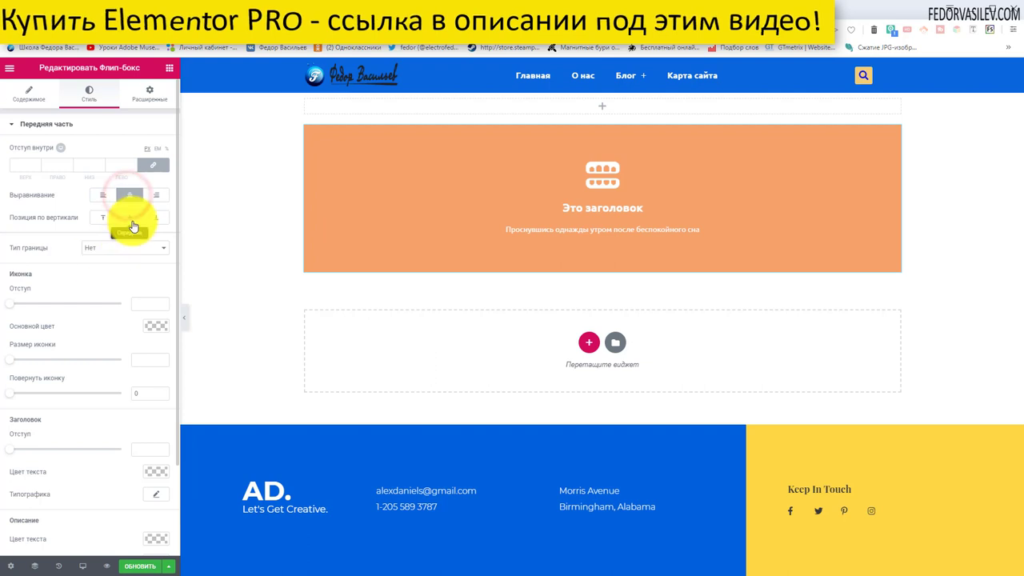
{"action": "left_click", "coordinate": [156, 221]}
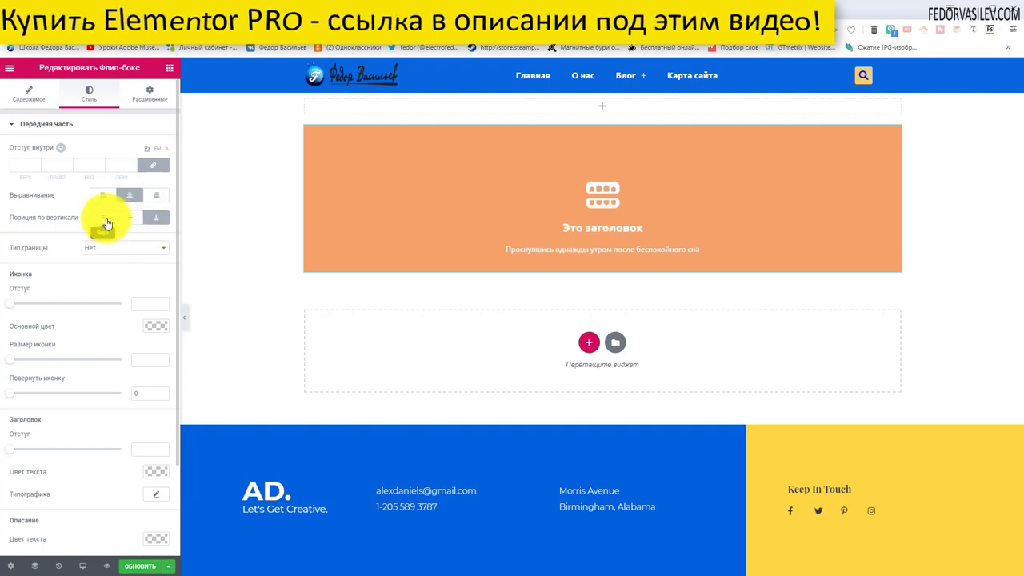
{"action": "left_click", "coordinate": [129, 217]}
{"action": "left_click", "coordinate": [88, 249]}
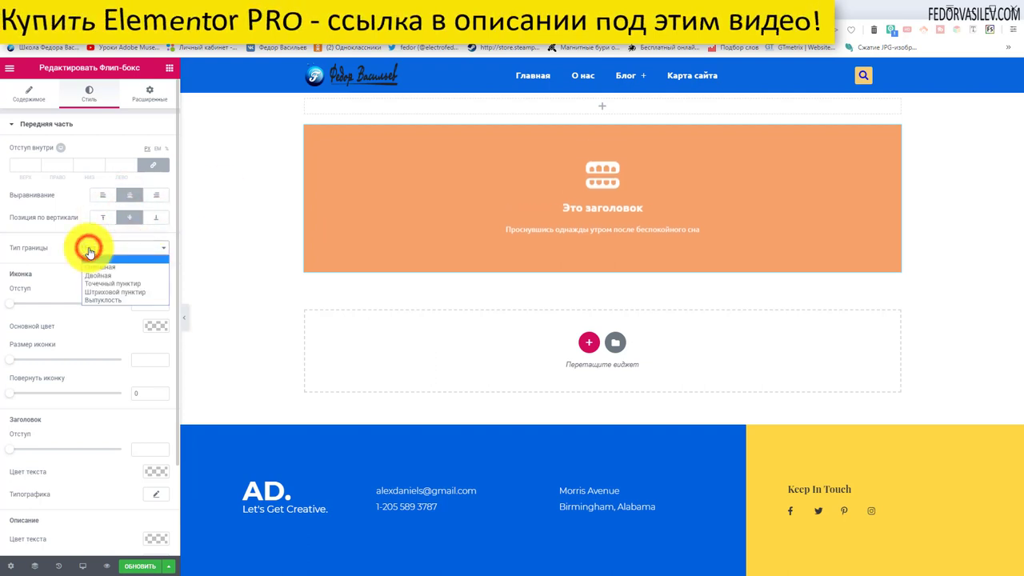
{"action": "left_click", "coordinate": [90, 259]}
Set the front icon's spacing to 0, try grey and muted green as its primary colour, and settle on white.
{"action": "mouse_move", "coordinate": [10, 304]}
{"action": "left_mouse_down"}
{"action": "mouse_move", "coordinate": [35, 308]}
{"action": "mouse_move", "coordinate": [10, 305]}
{"action": "left_mouse_up"}
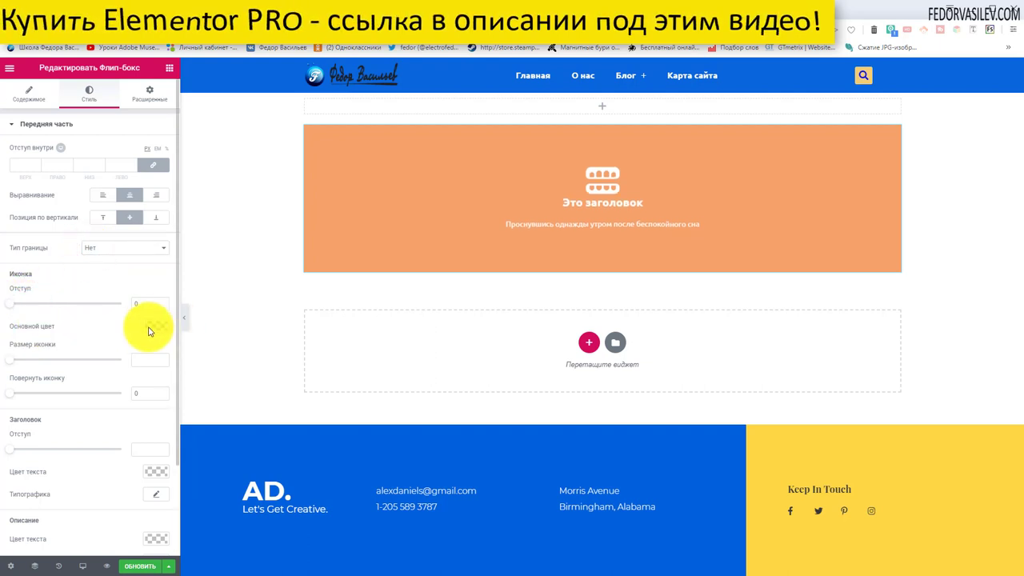
{"action": "left_click", "coordinate": [149, 329]}
{"action": "left_click", "coordinate": [105, 454]}
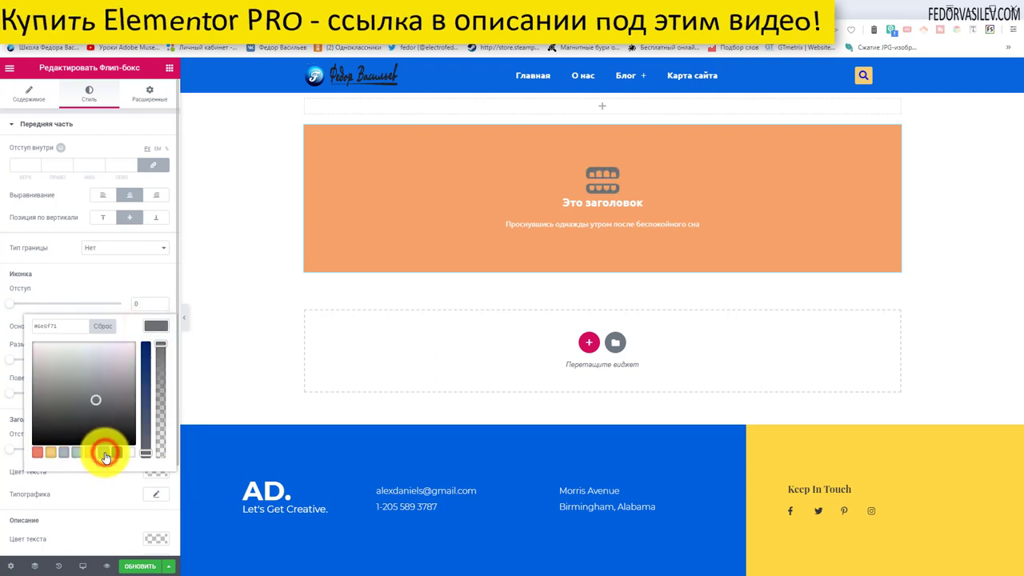
{"action": "left_click", "coordinate": [75, 453]}
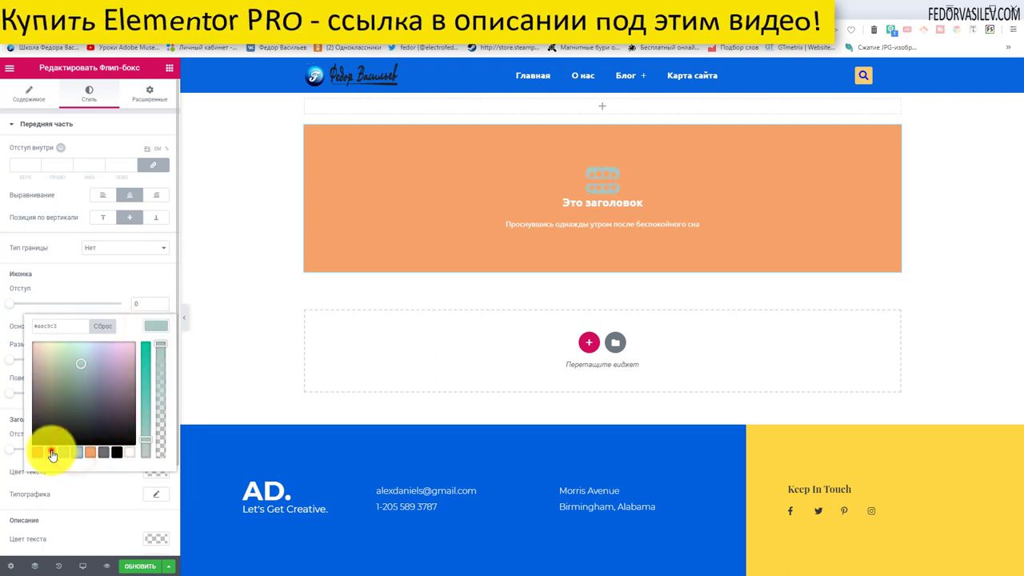
{"action": "left_click", "coordinate": [49, 453]}
Set the front icon's size to 44 and rotation to 36, and the front title's spacing to 19.
{"action": "scroll", "coordinate": [26, 296], "scroll_direction": "down", "scroll_amount": 1}
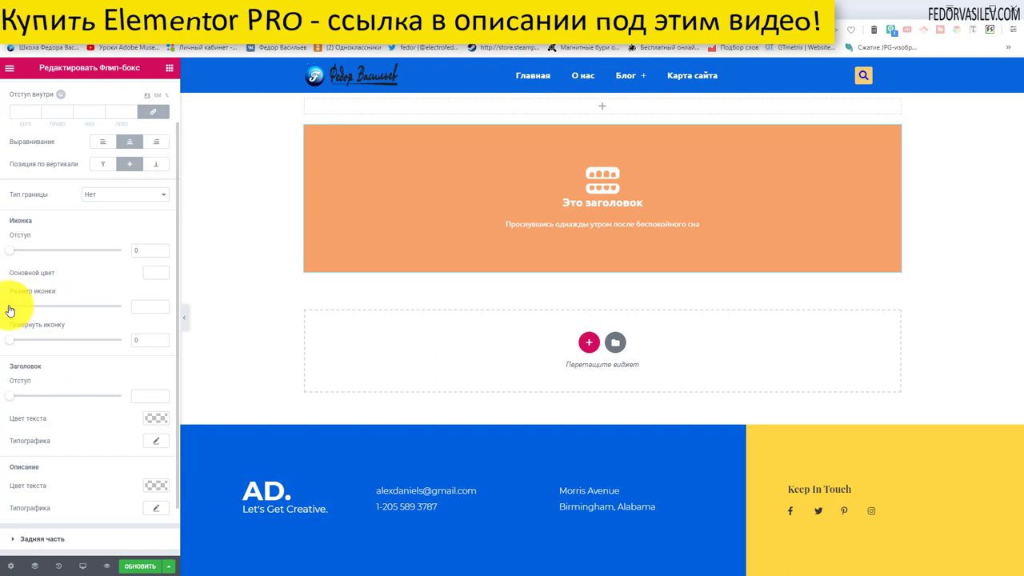
{"action": "left_click_drag", "start_coordinate": [10, 310], "coordinate": [33, 351]}
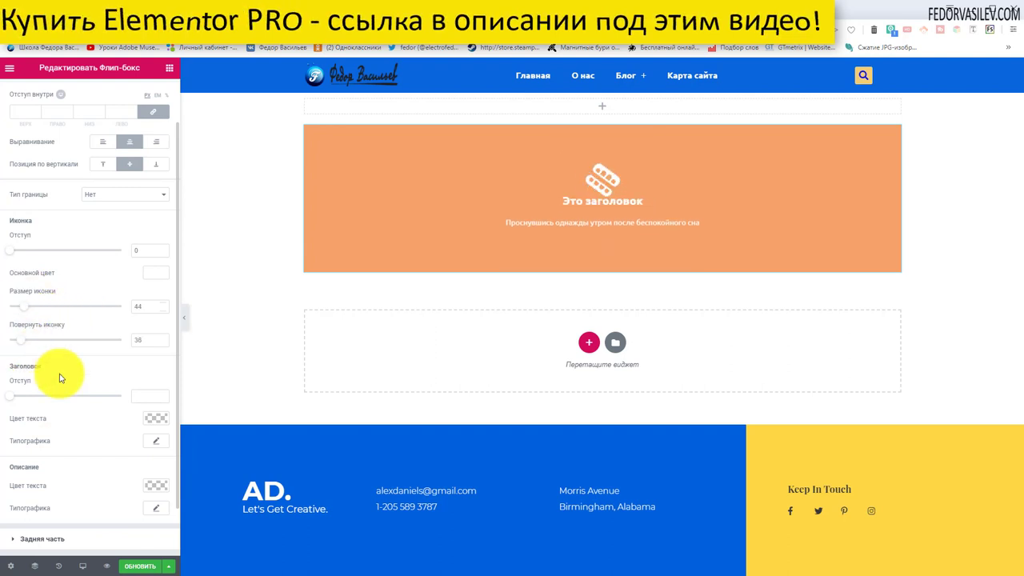
{"action": "scroll", "coordinate": [62, 382], "scroll_direction": "down", "scroll_amount": 1}
{"action": "left_click_drag", "start_coordinate": [19, 343], "coordinate": [26, 367]}
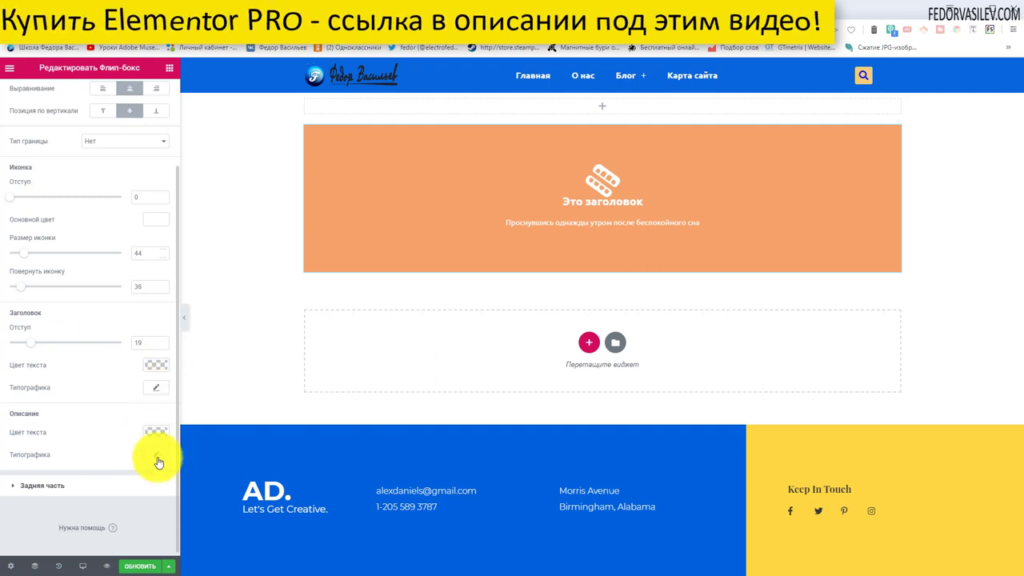
Examine the back side's style options for title, description and button, and the widget's advanced settings.
{"action": "left_click", "coordinate": [120, 485]}
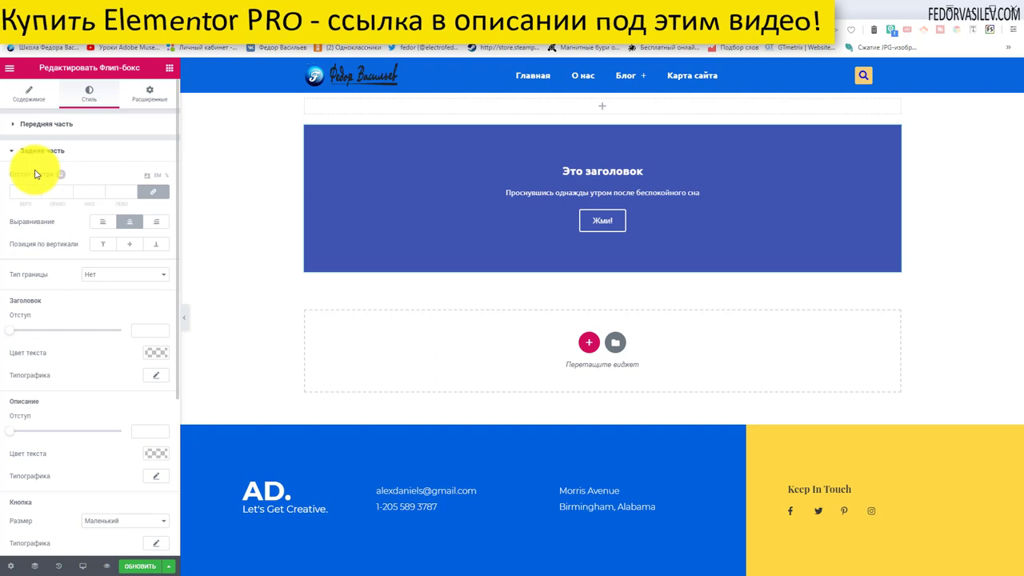
{"action": "scroll", "coordinate": [46, 274], "scroll_direction": "down", "scroll_amount": 5}
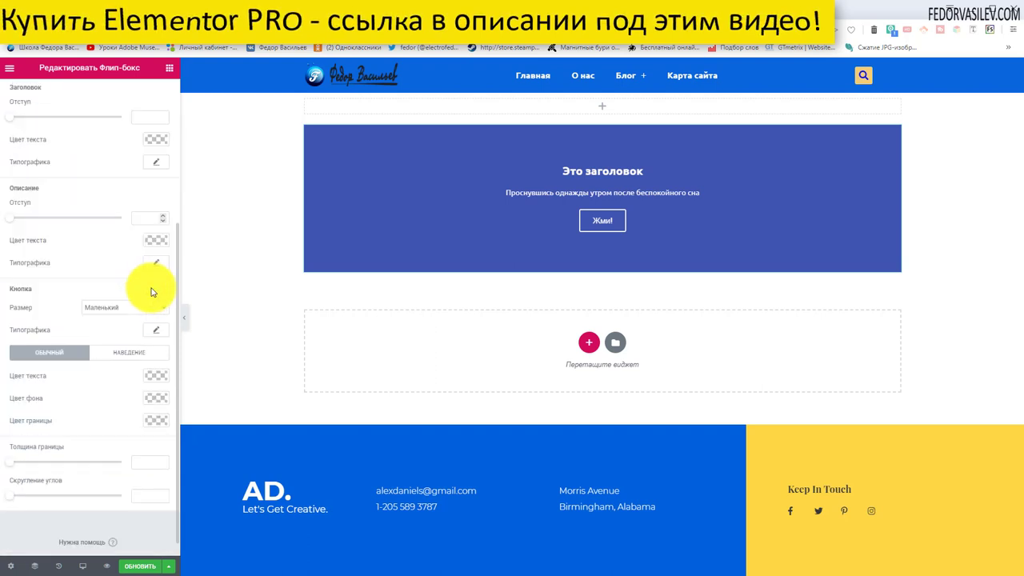
{"action": "left_click", "coordinate": [550, 237]}
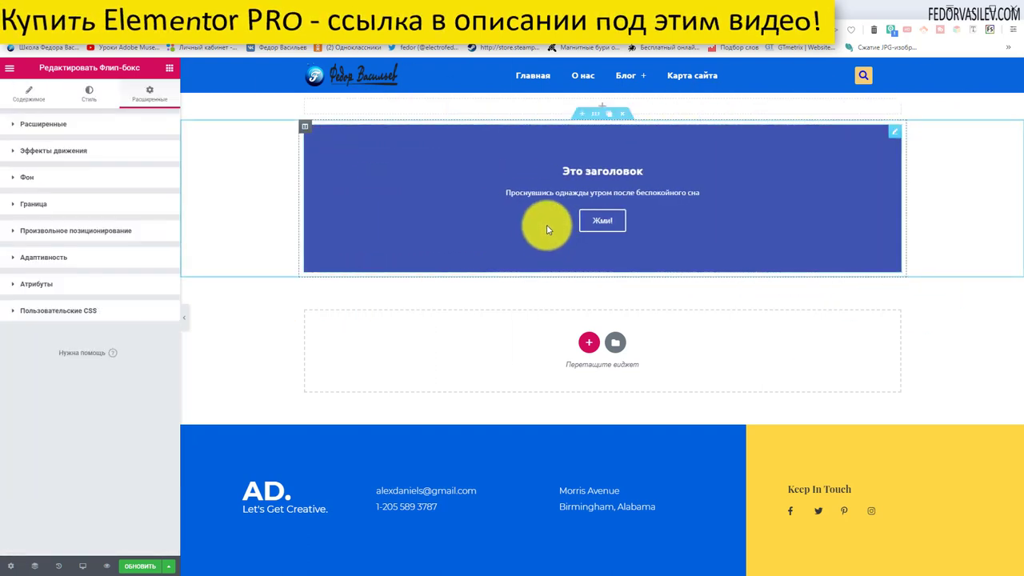